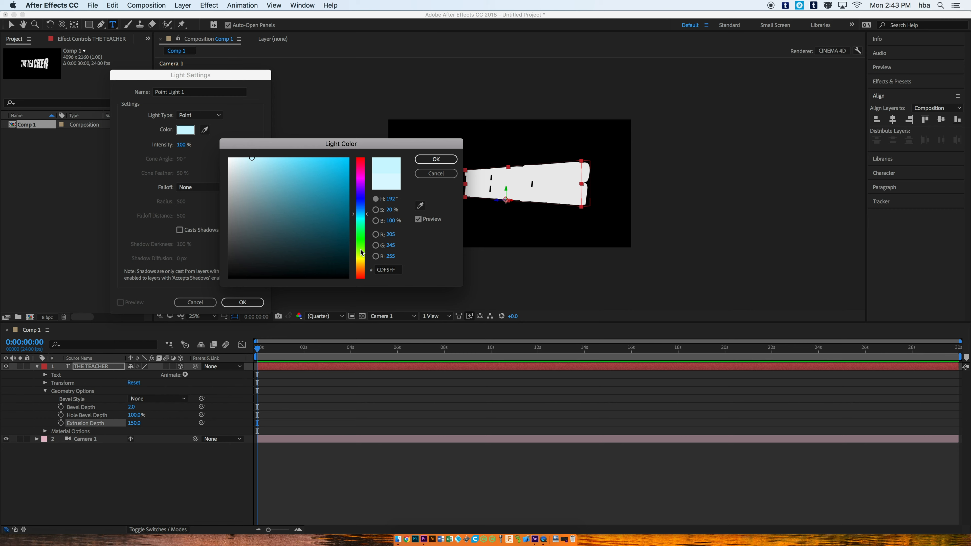
# - Give the new point light a pale blue color and create it with its other settings at their defaults
pyautogui.moveTo(253, 158); pyautogui.dragTo(257, 157)
pyautogui.click(437, 159)
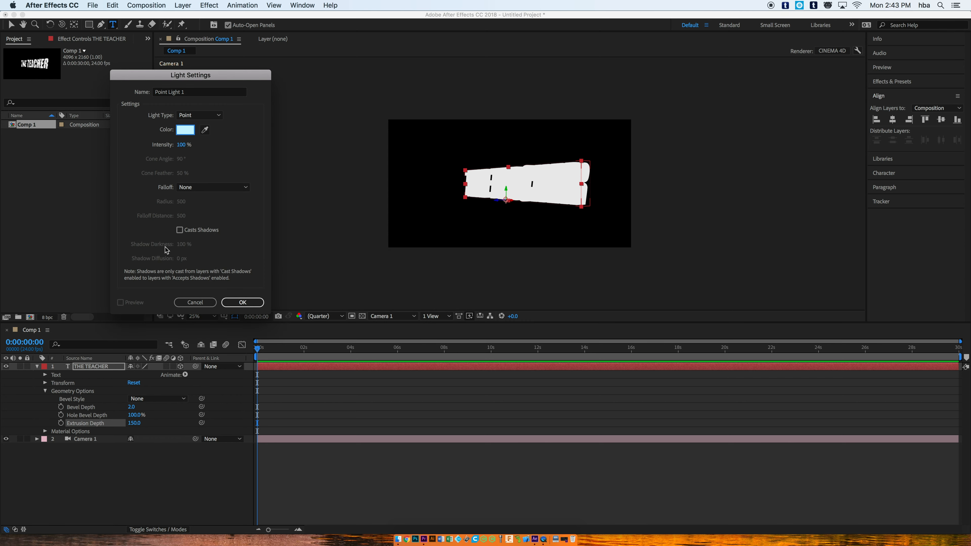
pyautogui.click(241, 301)
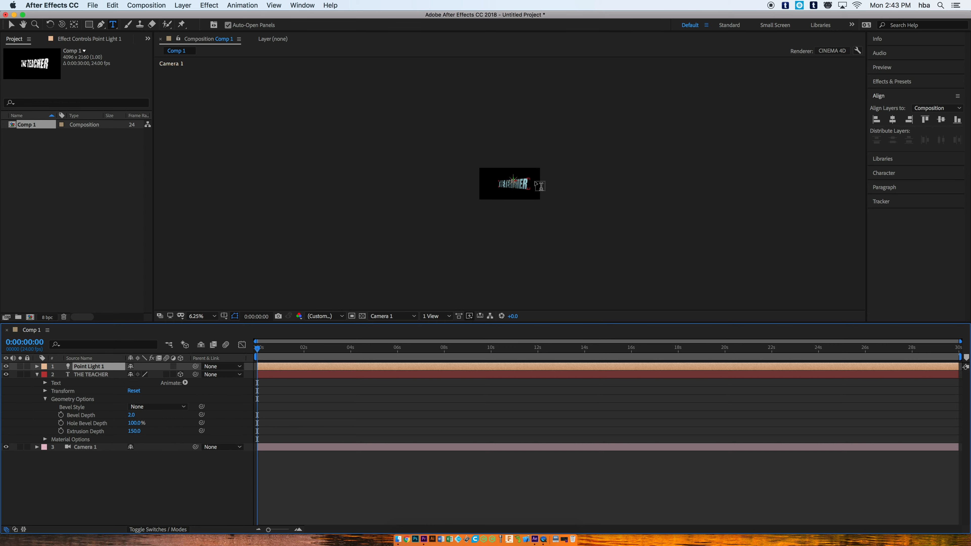
# - Set the bevel depth of THE TEACHER text layer to 10 and its bevel style to Angular
pyautogui.press('.')
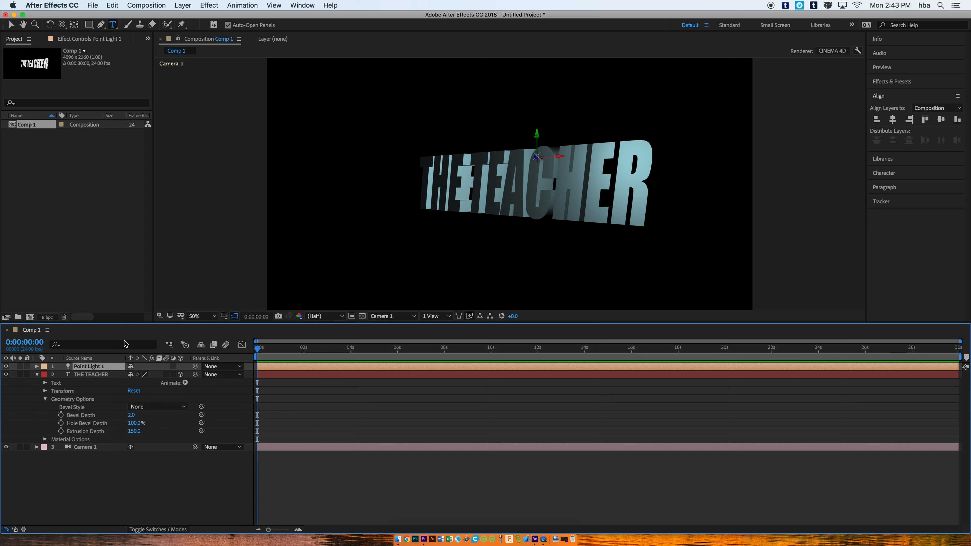
pyautogui.moveTo(131, 416); pyautogui.dragTo(183, 415)
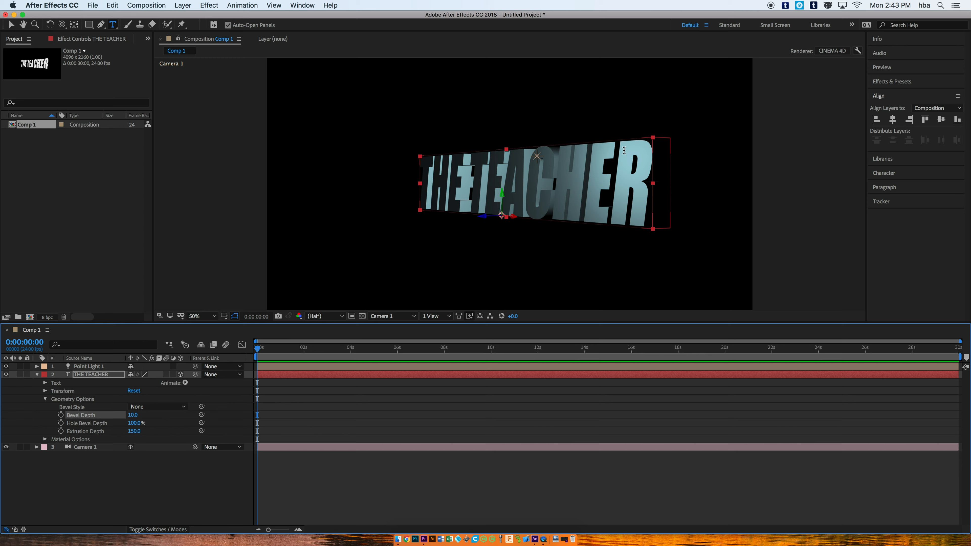
pyautogui.click(171, 409)
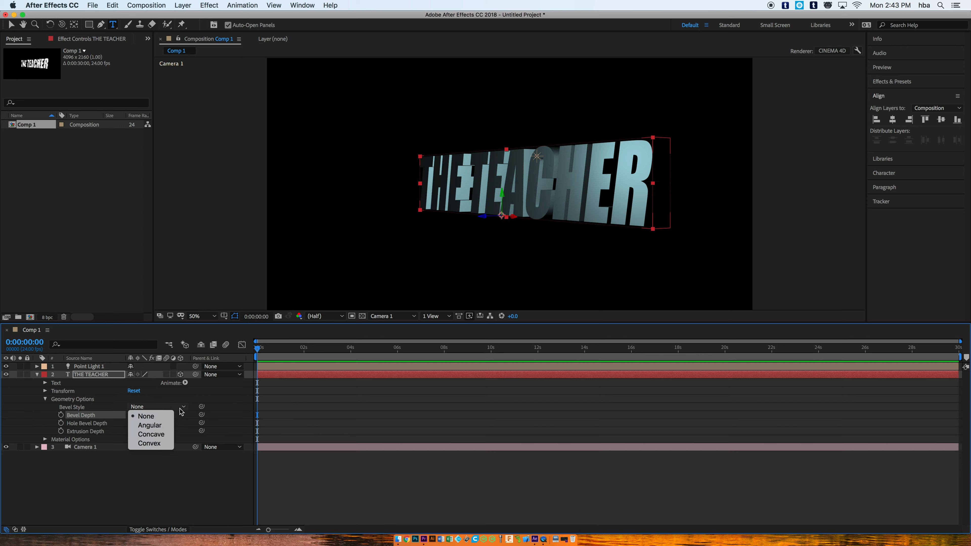
pyautogui.click(150, 426)
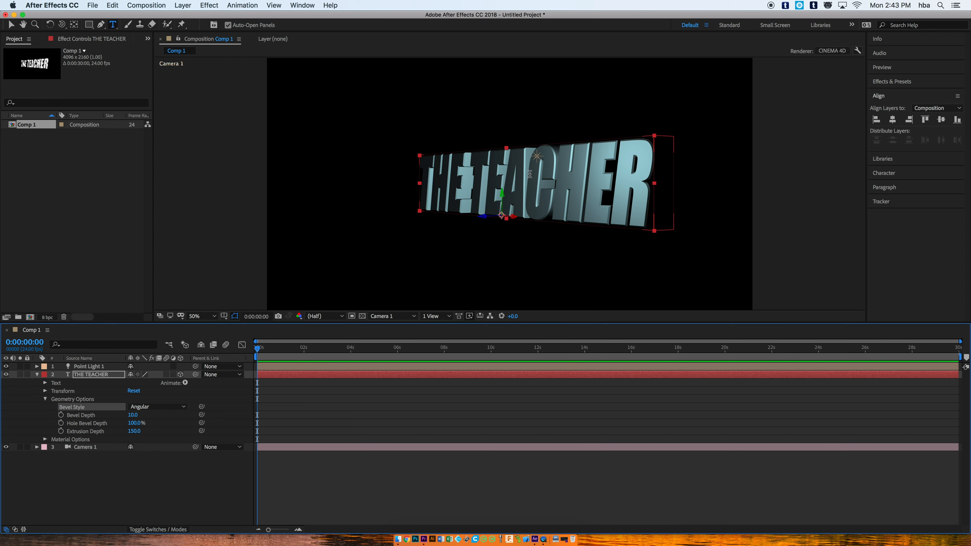
# - Examine the beveled edges of the 3D text up close at 200% and at smaller magnifications
pyautogui.click(215, 317)
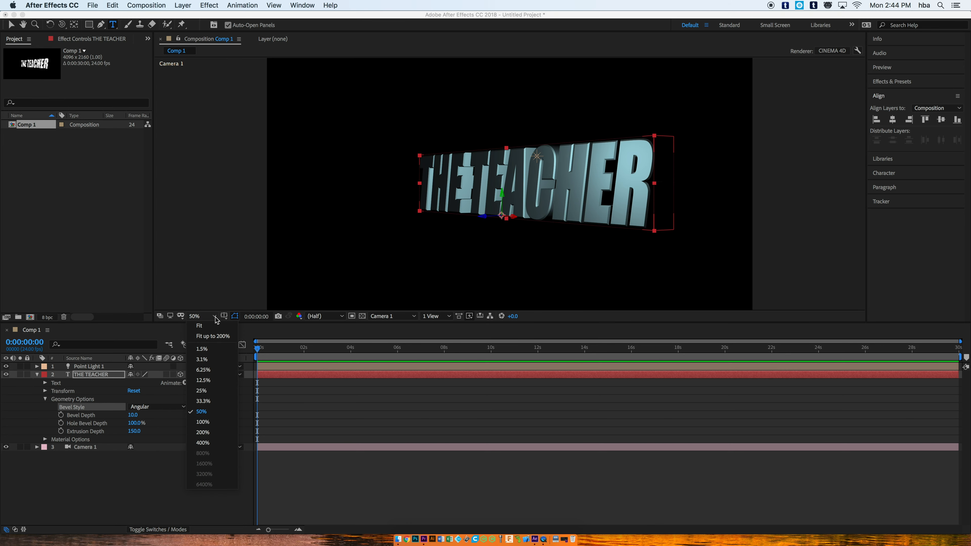
pyautogui.click(210, 433)
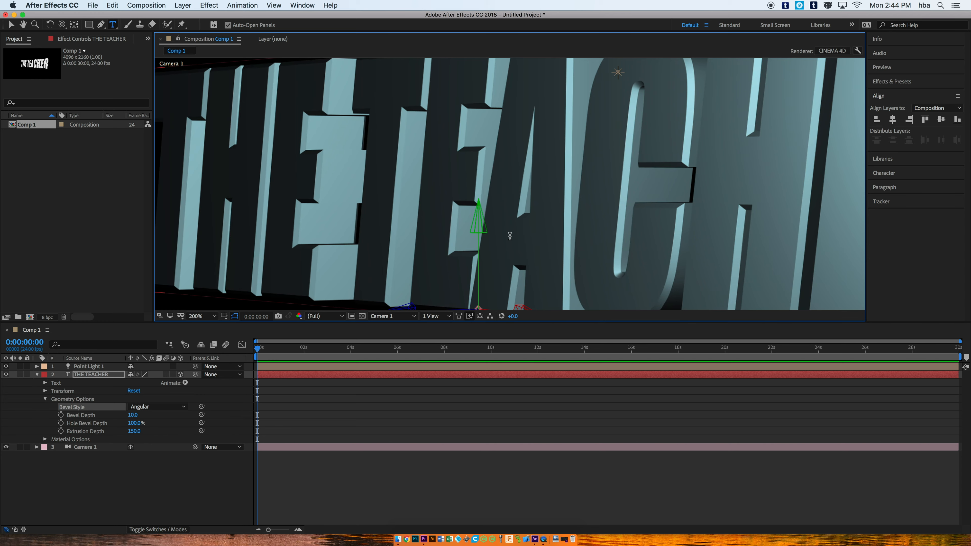
pyautogui.scroll(1, 531, 236)
pyautogui.scroll(-6, 531, 237)
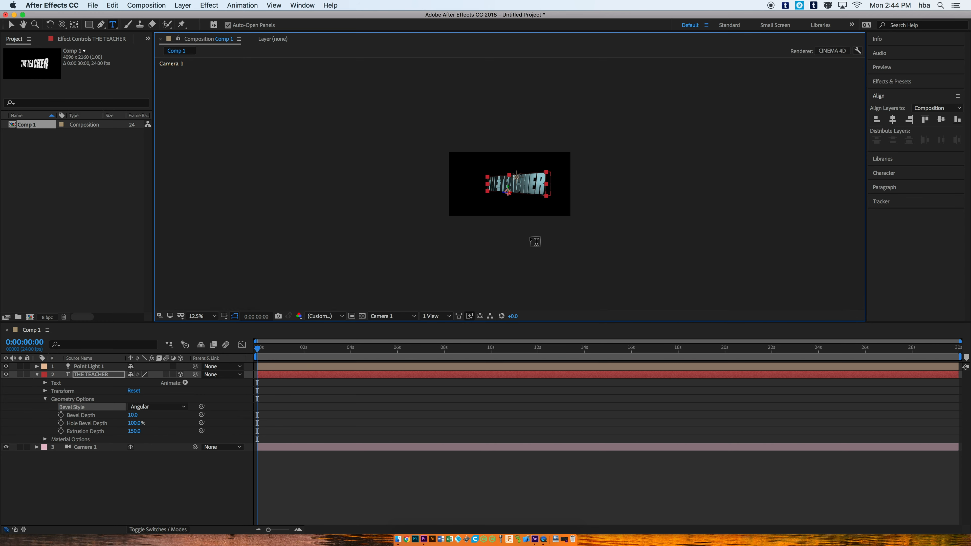
pyautogui.scroll(1, 536, 242)
pyautogui.scroll(1, 535, 242)
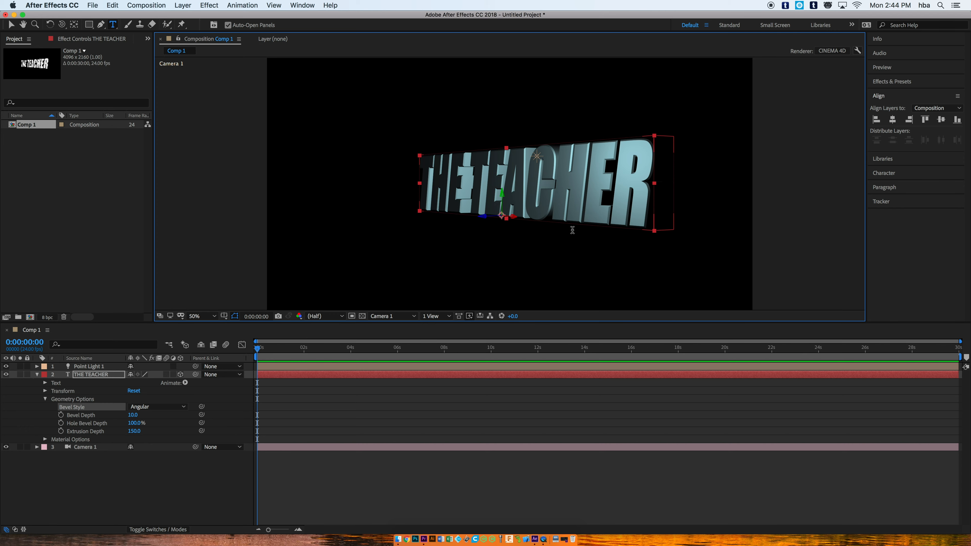
pyautogui.scroll(1, 572, 228)
pyautogui.scroll(-2, 575, 231)
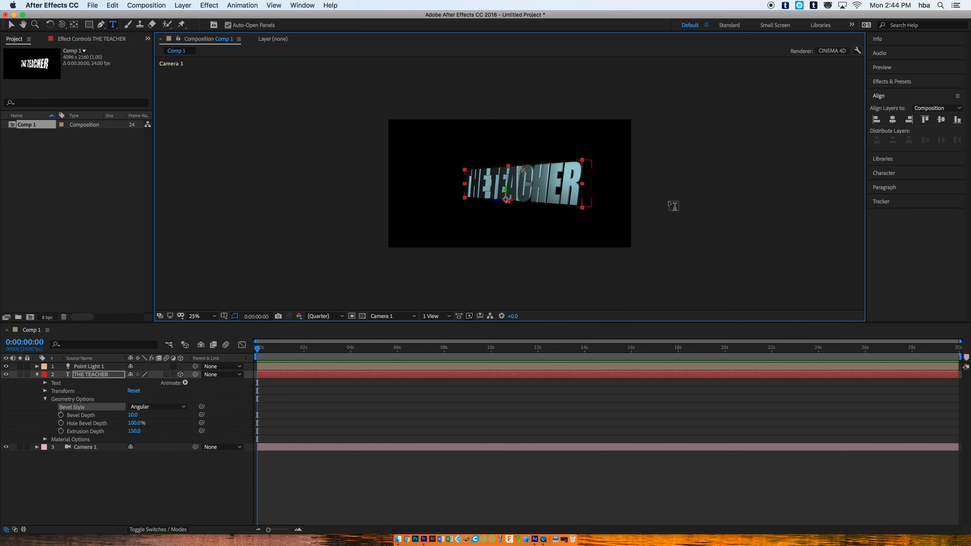
pyautogui.scroll(1, 557, 205)
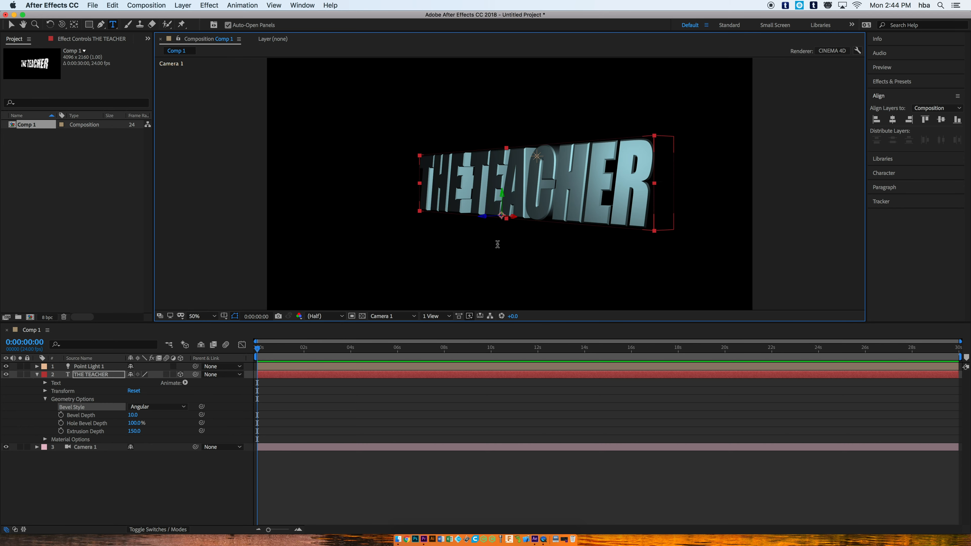
# - Enlarge the composition viewer and move Point Light 1 along its X axis to just left of the word THE
pyautogui.moveTo(545, 323); pyautogui.dragTo(548, 372)
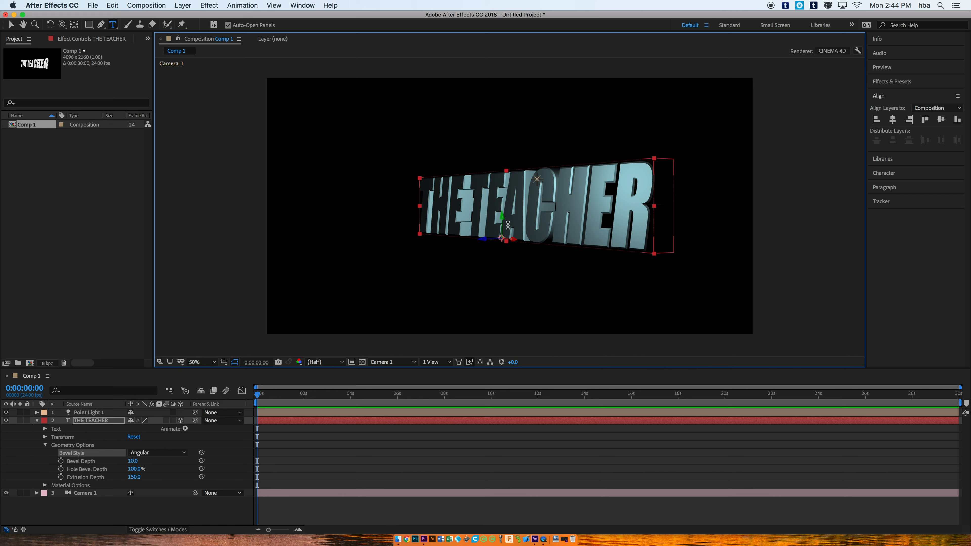
pyautogui.click(12, 25)
pyautogui.click(537, 180)
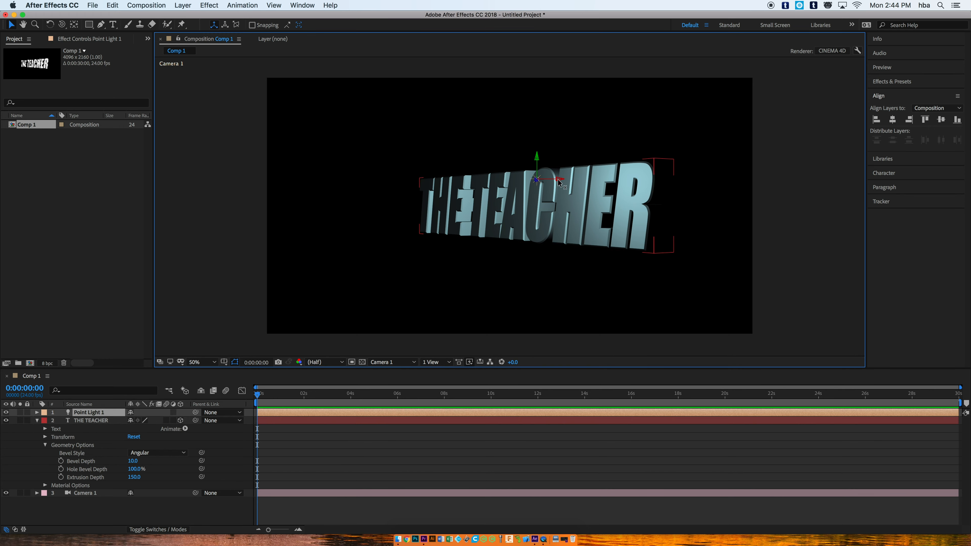
pyautogui.moveTo(556, 179); pyautogui.dragTo(455, 175)
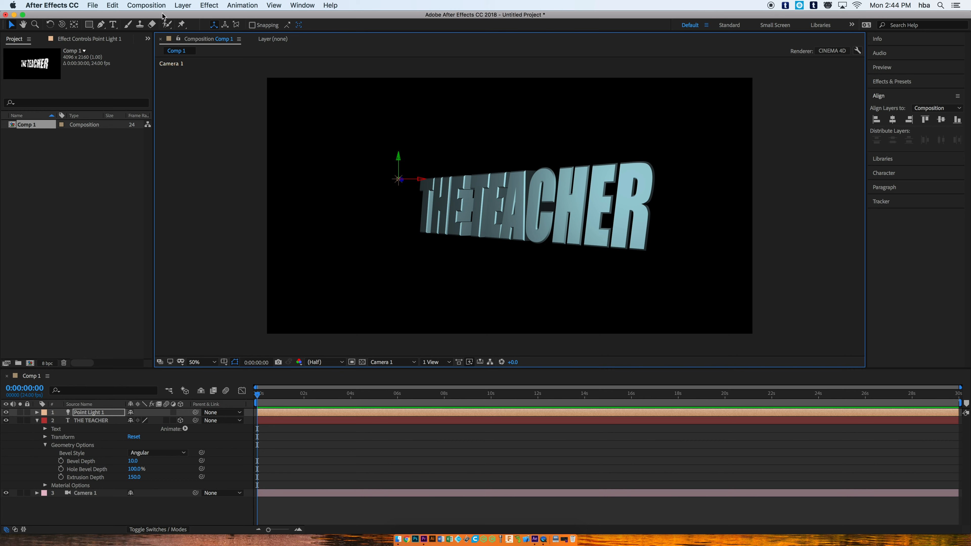
# - Add a second point light named Point Light 2 with a very pale yellow color and 100% intensity
pyautogui.click(150, 5)
pyautogui.moveTo(190, 6)
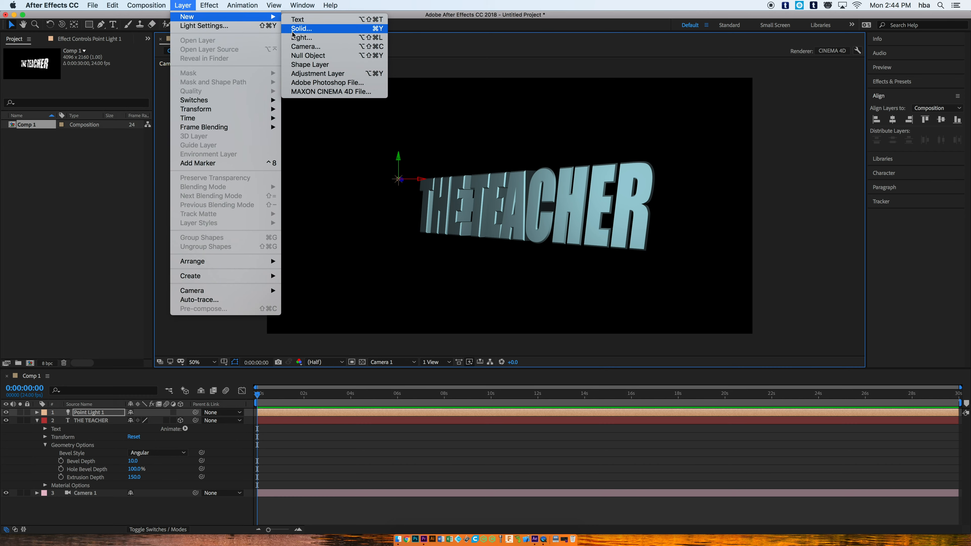
pyautogui.click(302, 37)
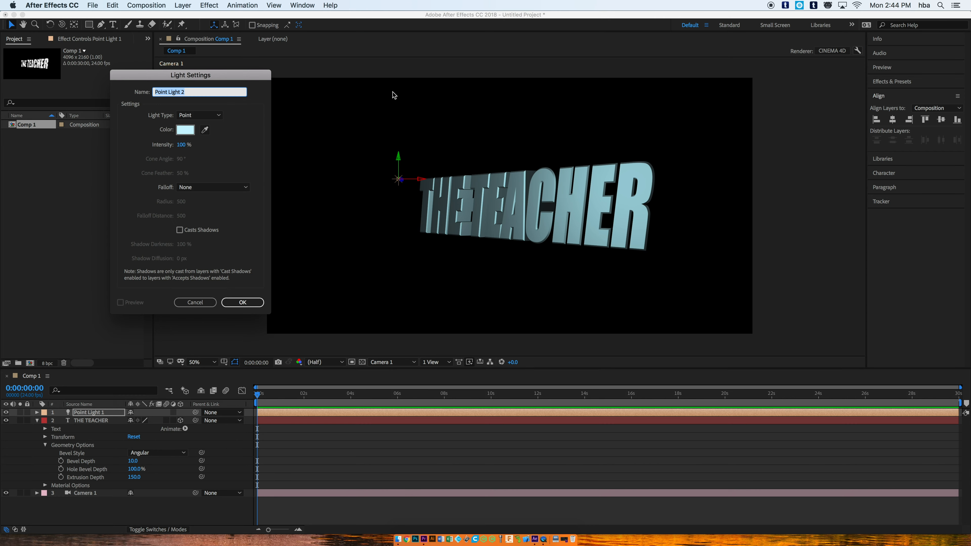
pyautogui.click(185, 130)
pyautogui.moveTo(358, 217); pyautogui.dragTo(366, 257)
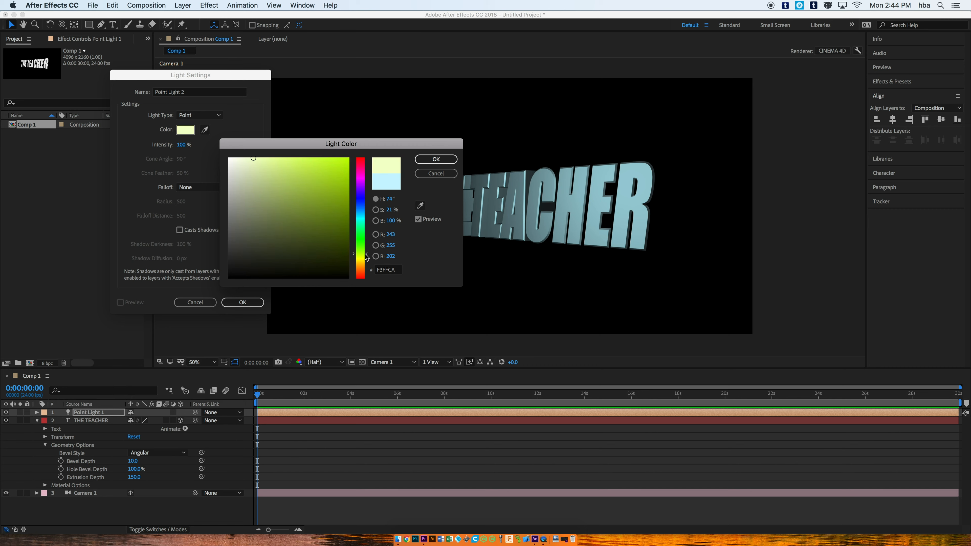
pyautogui.moveTo(254, 161); pyautogui.dragTo(244, 156)
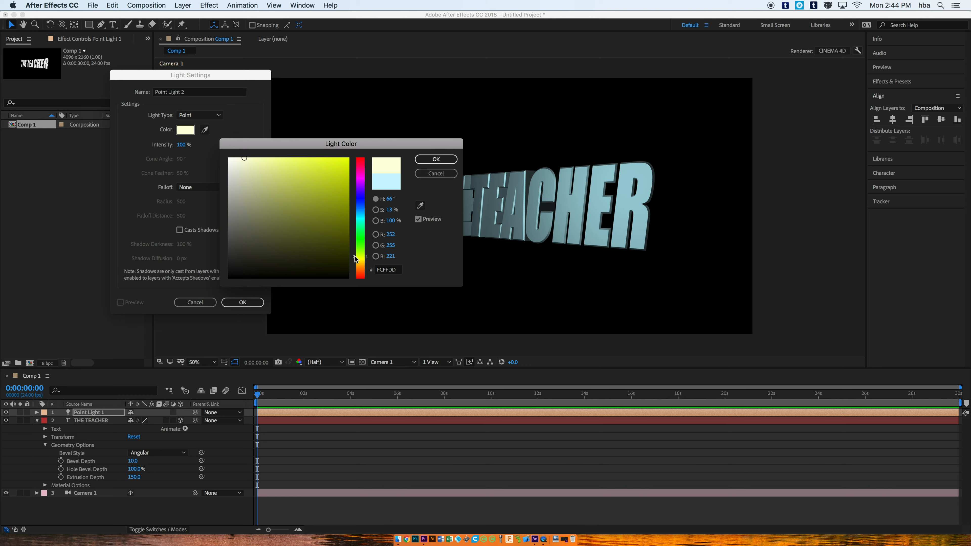
pyautogui.moveTo(356, 261); pyautogui.dragTo(358, 261)
pyautogui.moveTo(267, 179); pyautogui.dragTo(259, 170)
pyautogui.click(436, 160)
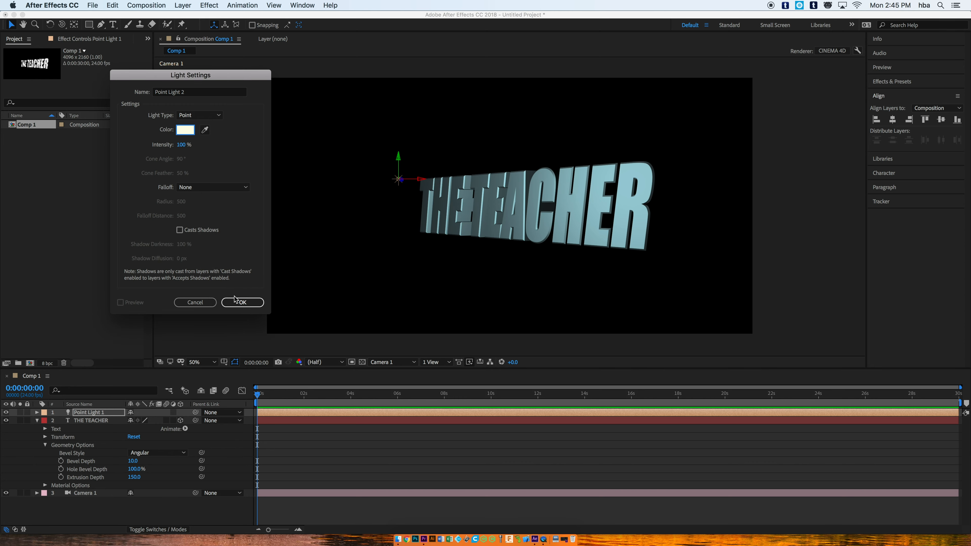
pyautogui.click(243, 302)
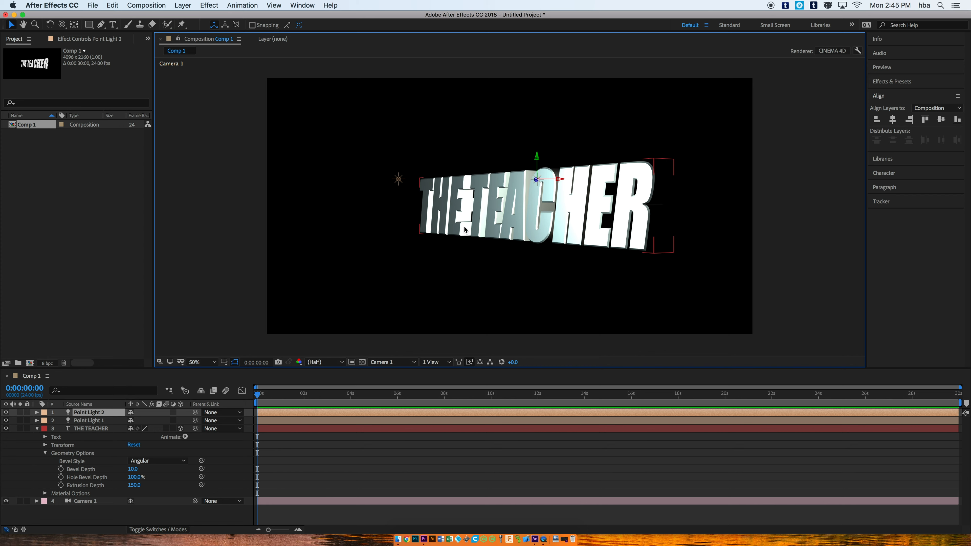
# - Switch the composition to Custom View 1 and orbit it to show the text, both lights and the camera from the side
pyautogui.click(407, 363)
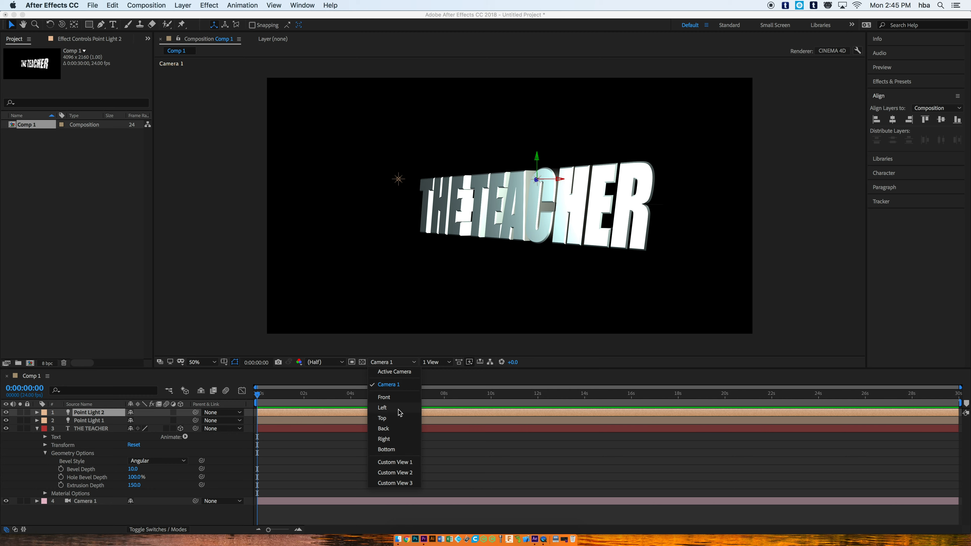
pyautogui.click(390, 465)
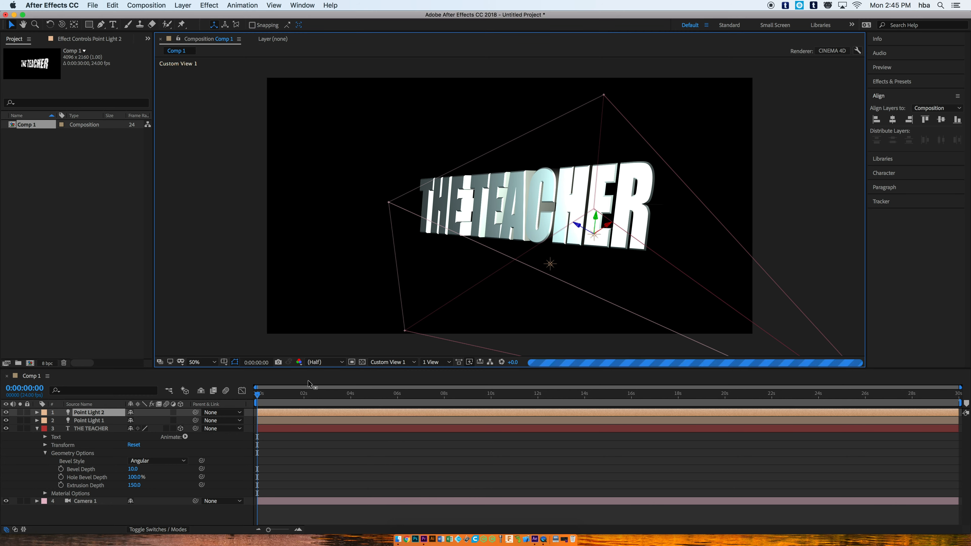
pyautogui.click(63, 25)
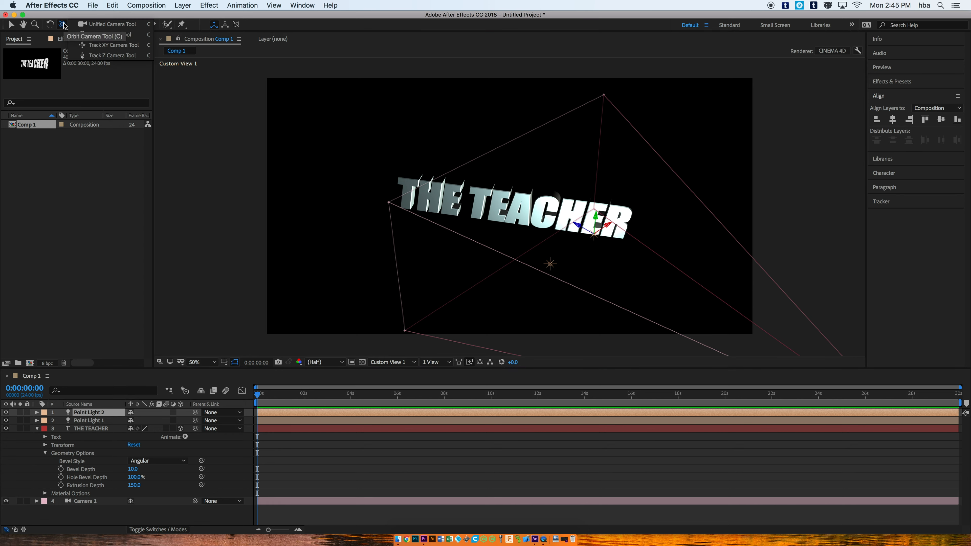
pyautogui.click(111, 24)
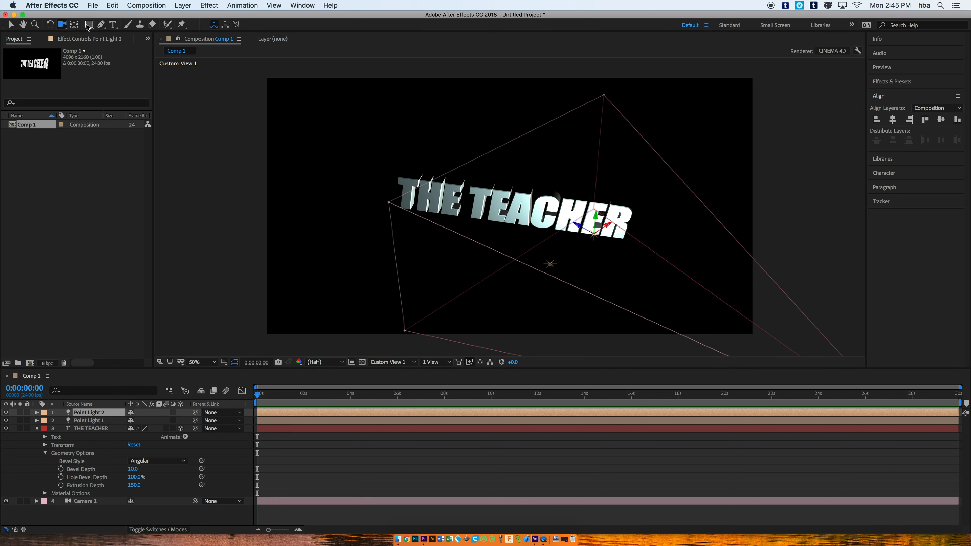
pyautogui.click(62, 26)
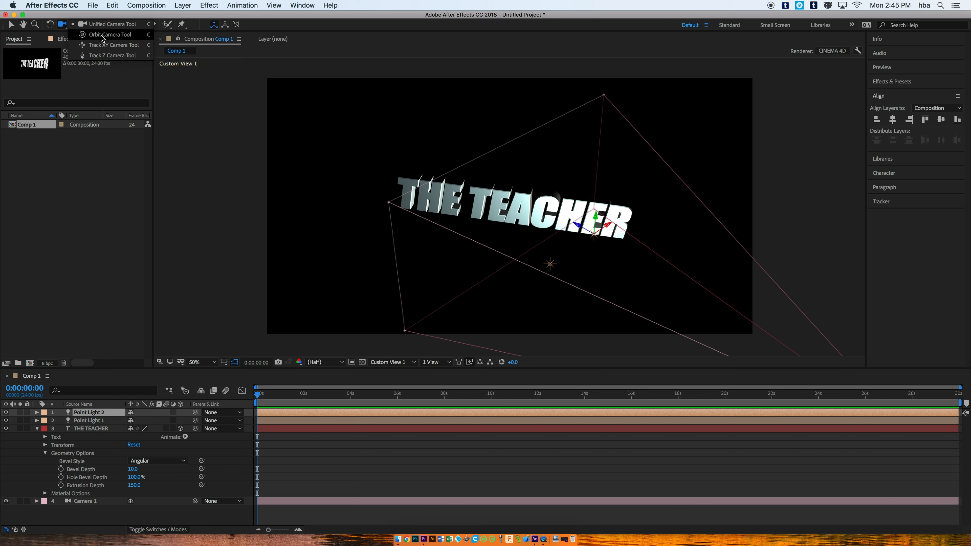
pyautogui.click(86, 35)
pyautogui.moveTo(553, 252); pyautogui.dragTo(585, 250)
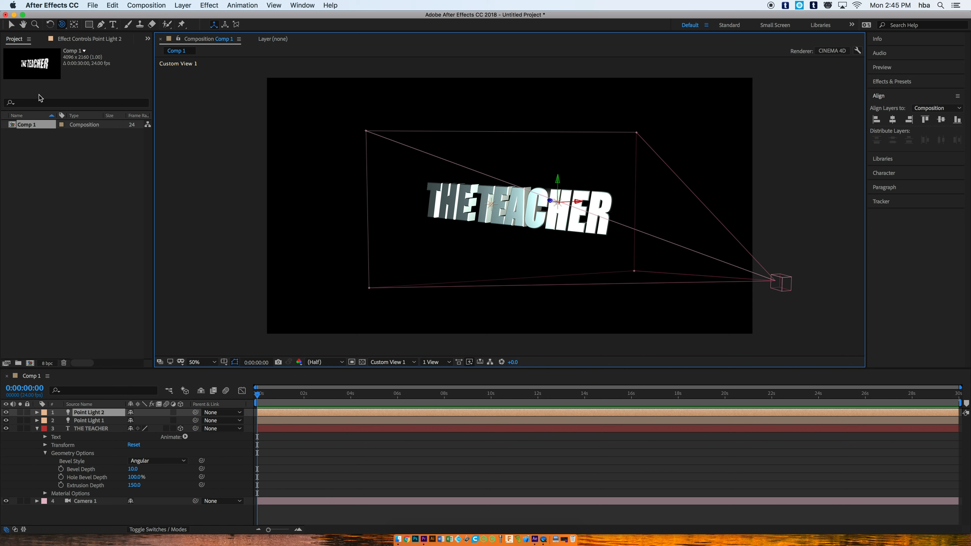
# - Move Point Light 2 along its X axis to beyond the right end of the text
pyautogui.click(11, 24)
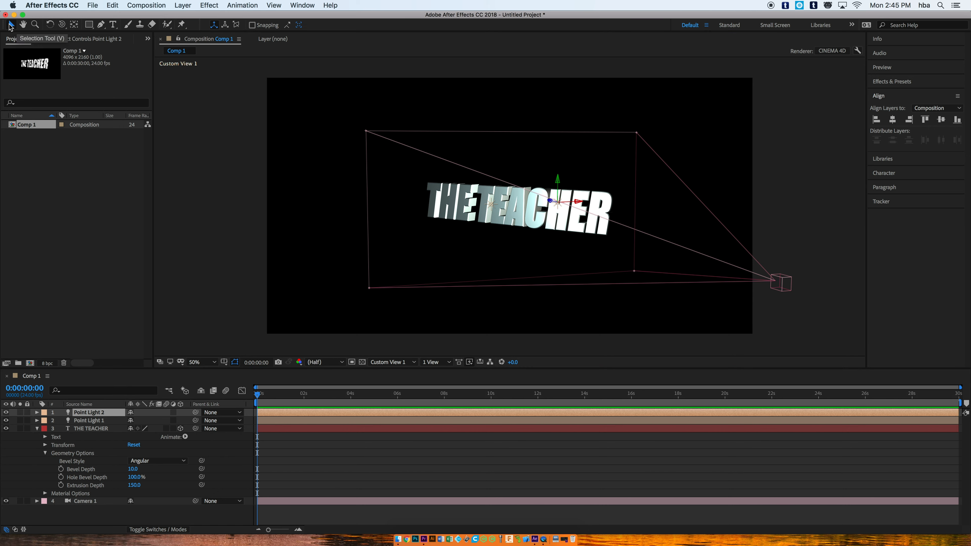
pyautogui.moveTo(581, 203); pyautogui.dragTo(626, 205)
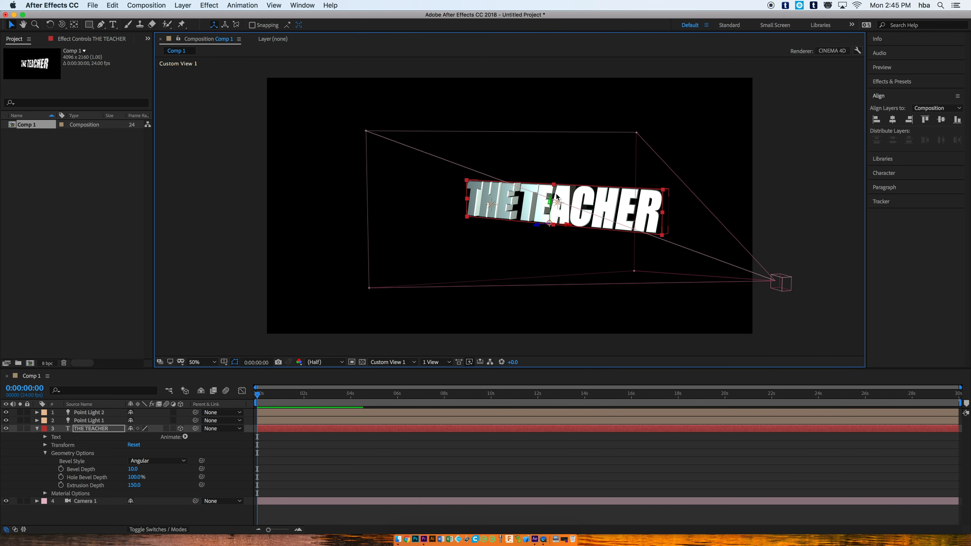
pyautogui.click(557, 204)
pyautogui.moveTo(577, 205); pyautogui.dragTo(688, 199)
# - Pull Point Light 1 along its Z axis away from the front of the text to just past the camera
pyautogui.click(492, 205)
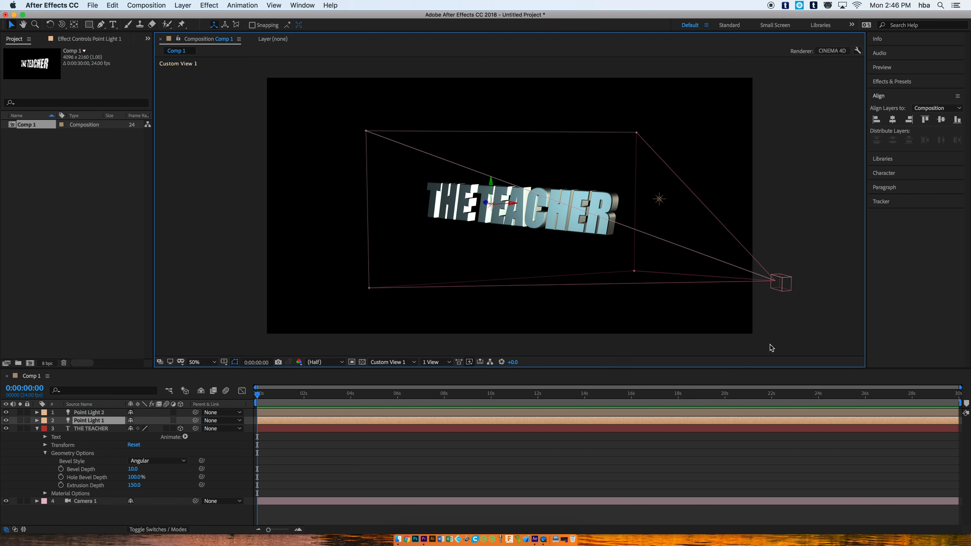
pyautogui.click(61, 24)
pyautogui.moveTo(428, 205); pyautogui.dragTo(524, 235)
pyautogui.scroll(1, 526, 238)
pyautogui.scroll(-6, 527, 237)
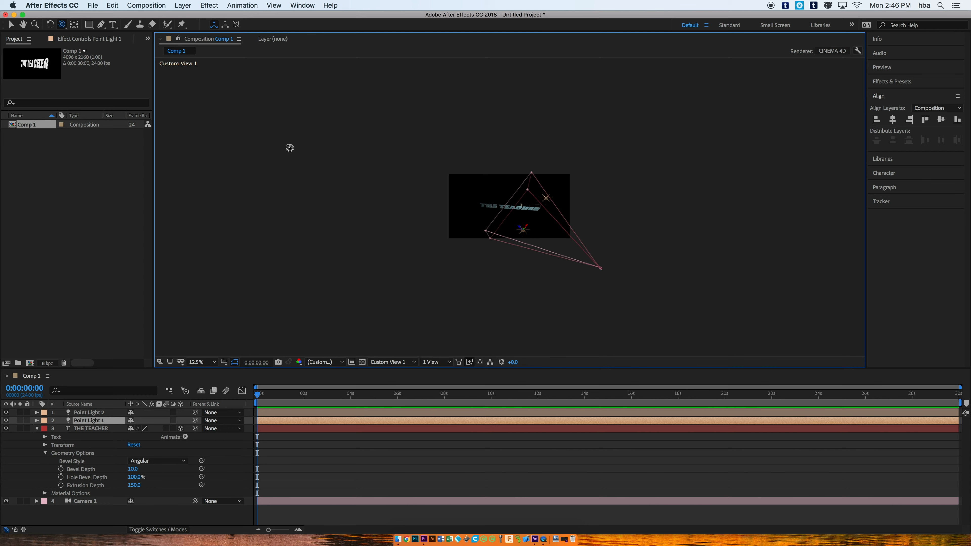
pyautogui.click(10, 25)
pyautogui.click(524, 230)
pyautogui.moveTo(519, 226); pyautogui.dragTo(637, 298)
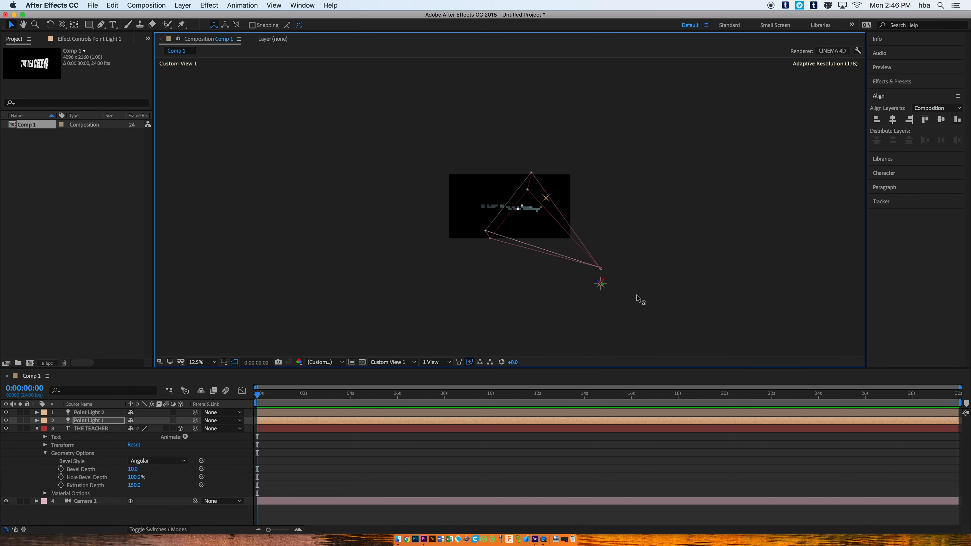
# - Shift Point Light 2 slightly farther from the text and return the composition to the Camera 1 view
pyautogui.click(550, 200)
pyautogui.moveTo(548, 194); pyautogui.dragTo(550, 199)
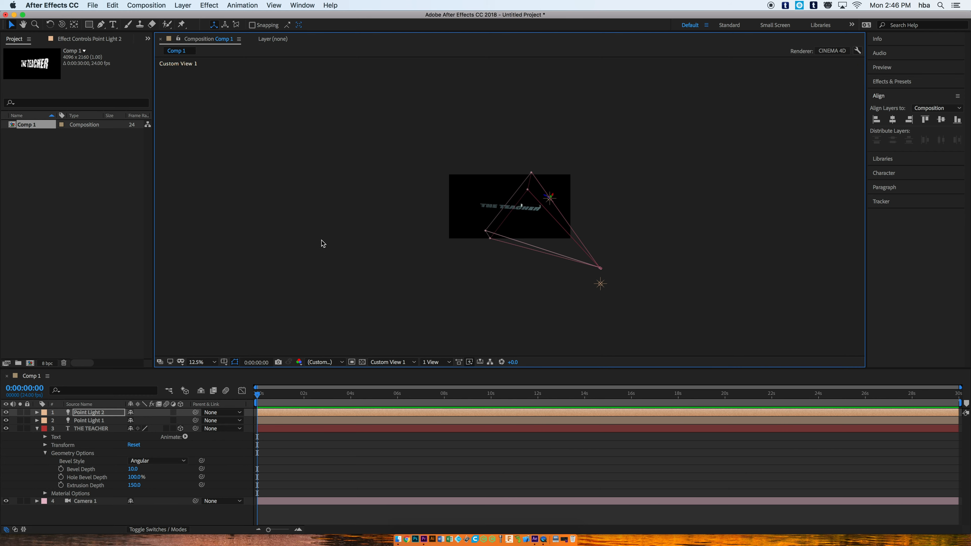
pyautogui.click(407, 367)
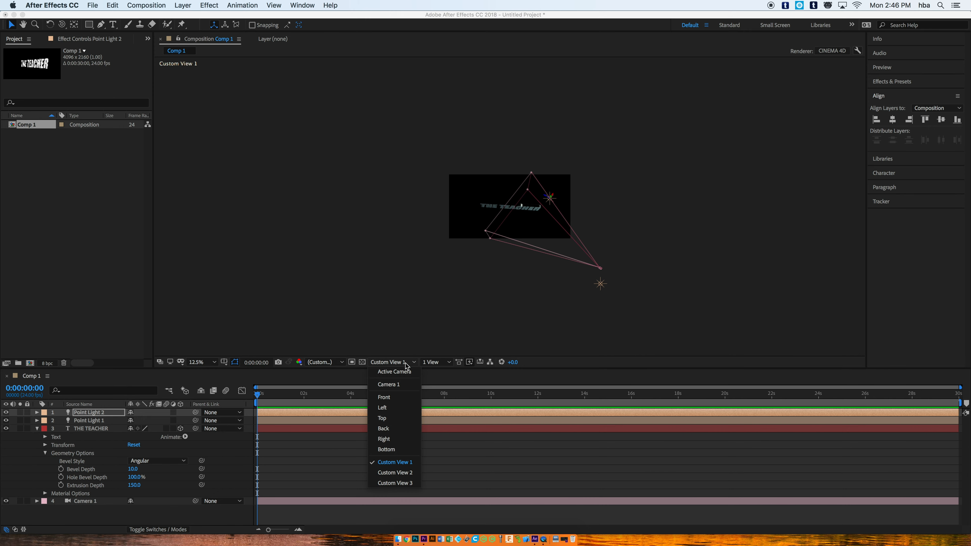
pyautogui.click(400, 388)
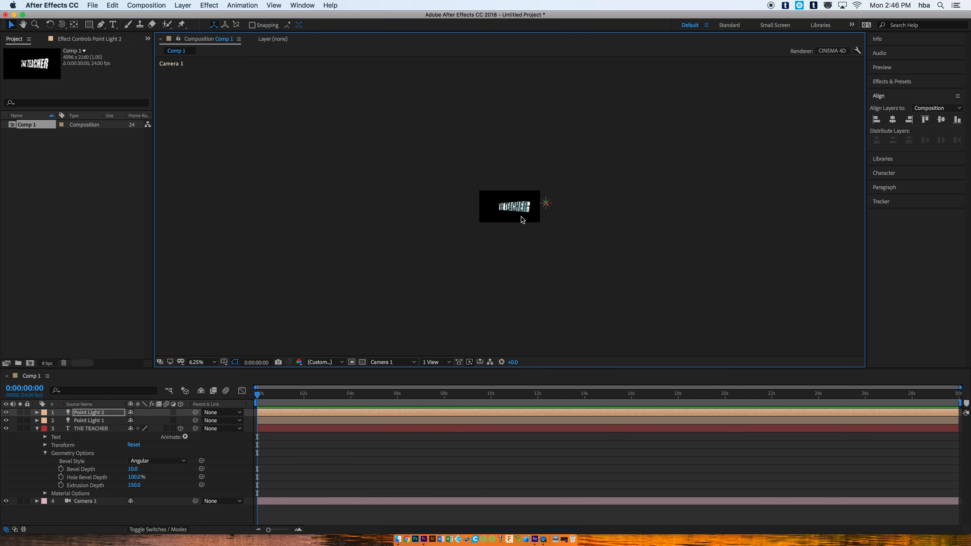
# - Shift the THE TEACHER text left and slightly up so it sits near the centre of the Camera 1 frame
pyautogui.press('.')
pyautogui.press('.')
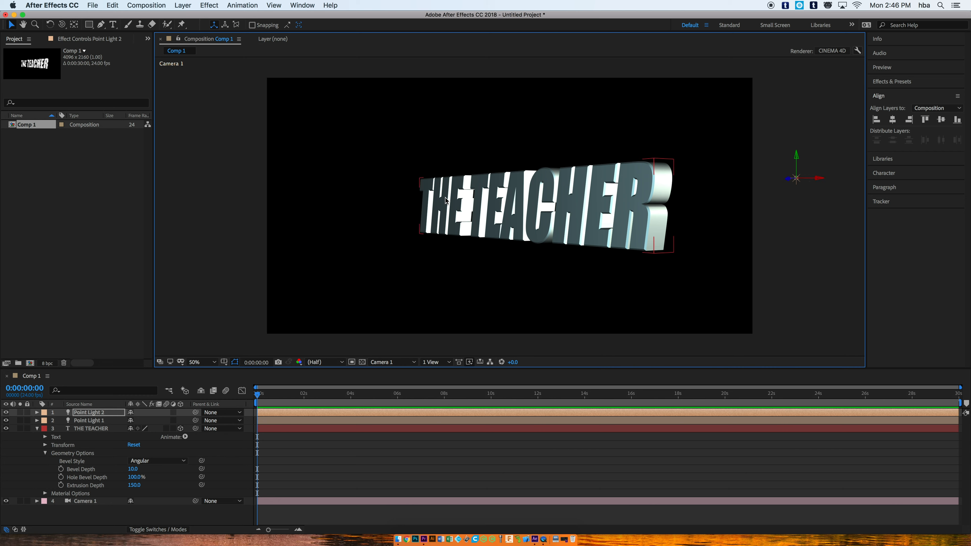
pyautogui.click(531, 210)
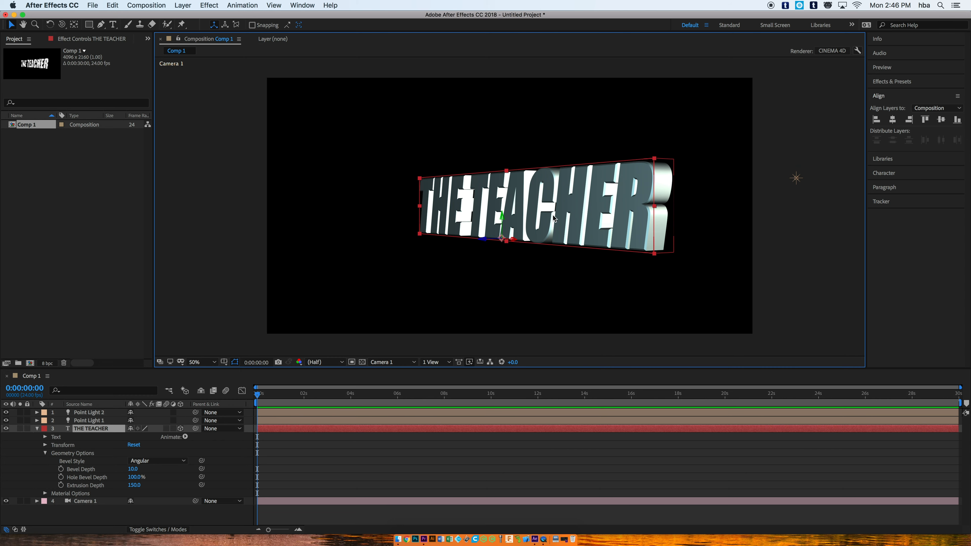
pyautogui.moveTo(552, 218); pyautogui.dragTo(515, 211)
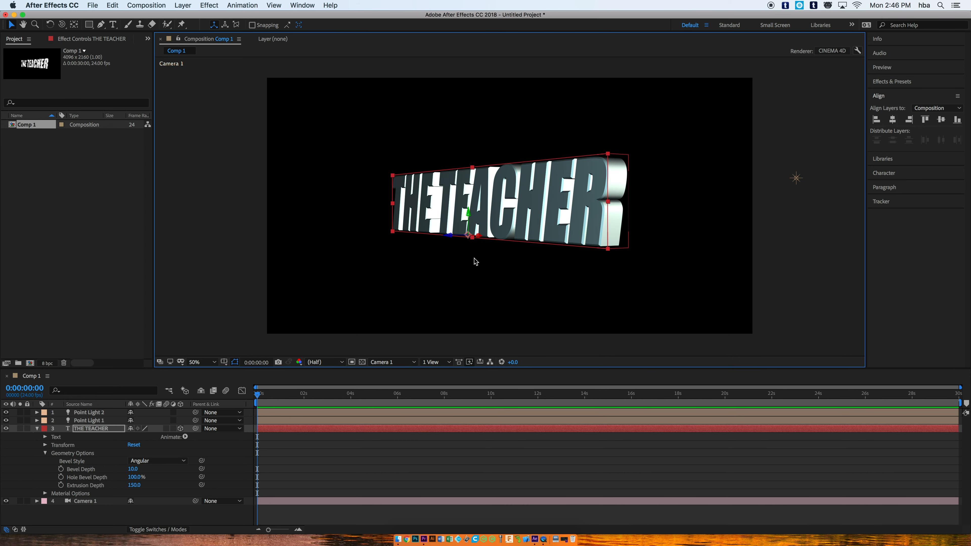
pyautogui.moveTo(513, 226); pyautogui.dragTo(537, 224)
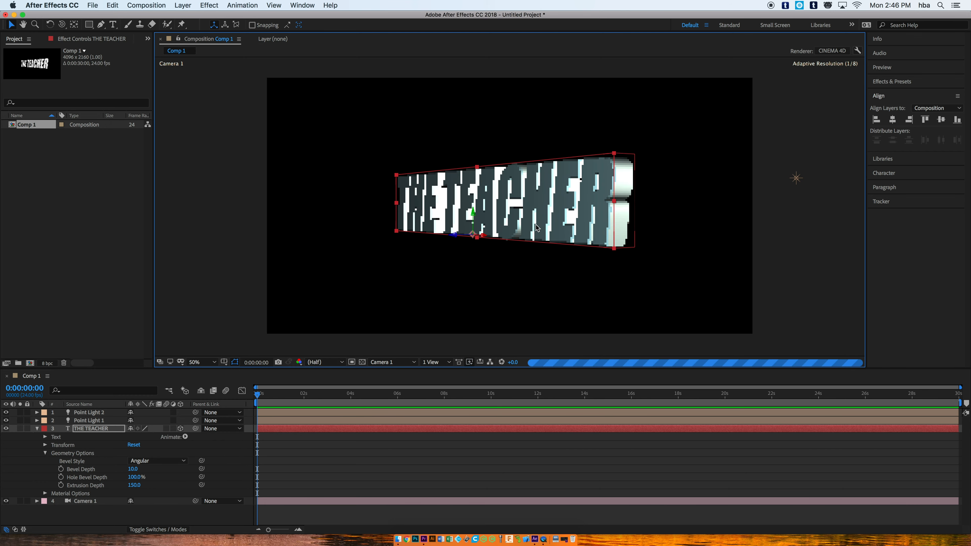
pyautogui.click(719, 278)
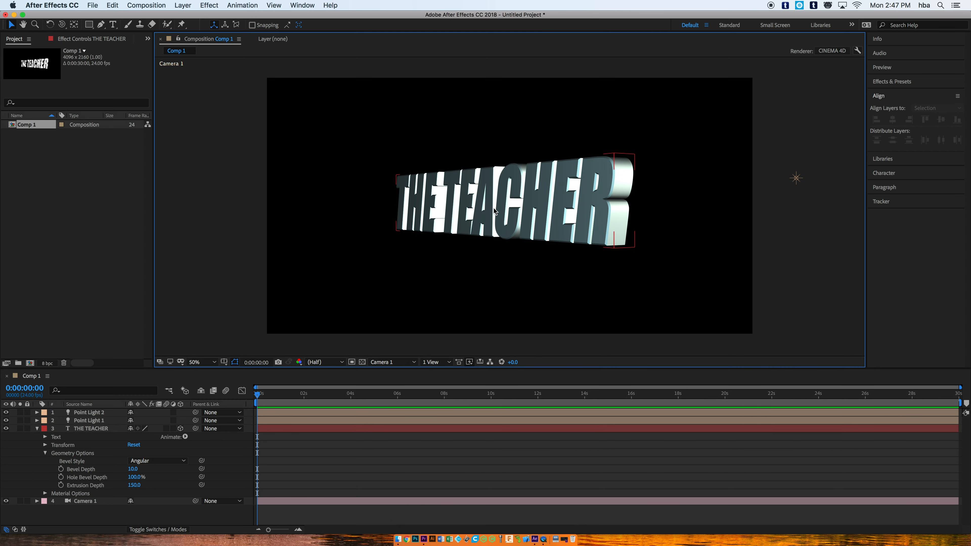
# - Inspect the text, lights and camera from several angles by orbiting Custom View 1, and return to the Camera 1 view
pyautogui.click(380, 364)
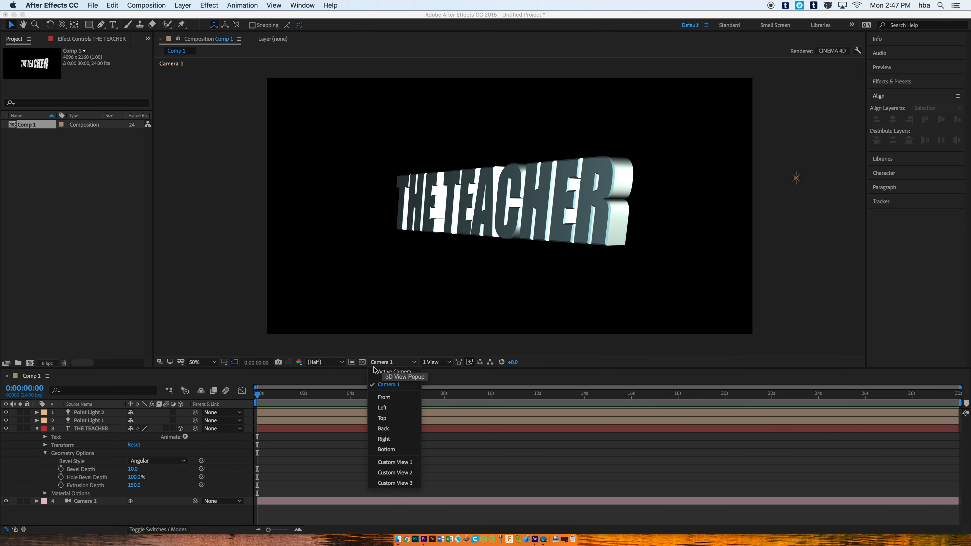
pyautogui.click(395, 462)
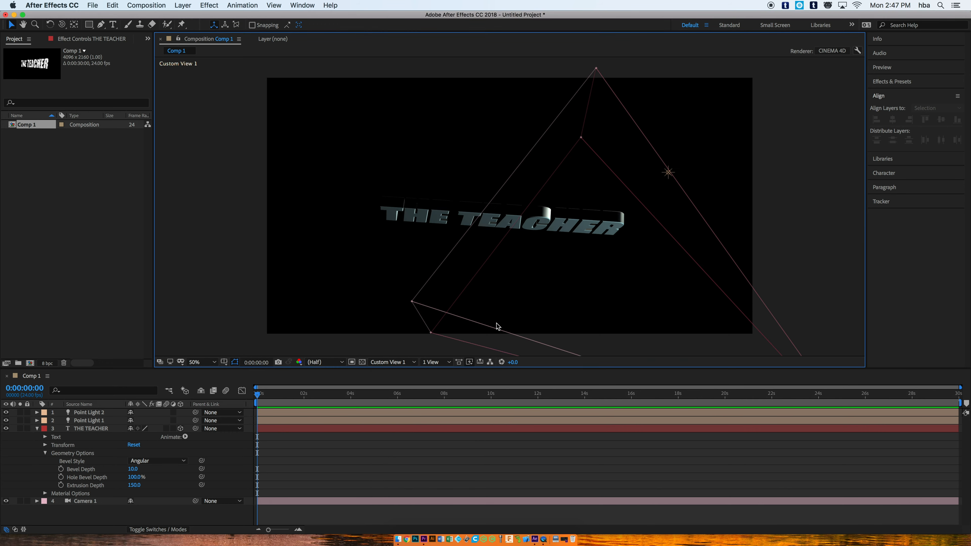
pyautogui.scroll(1, 515, 286)
pyautogui.scroll(-2, 515, 286)
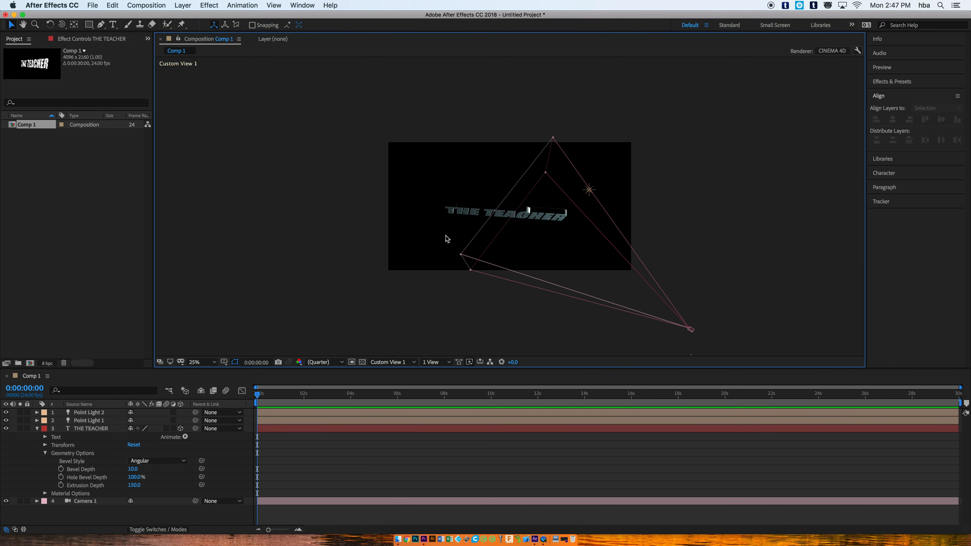
pyautogui.click(62, 25)
pyautogui.moveTo(533, 254); pyautogui.dragTo(535, 239)
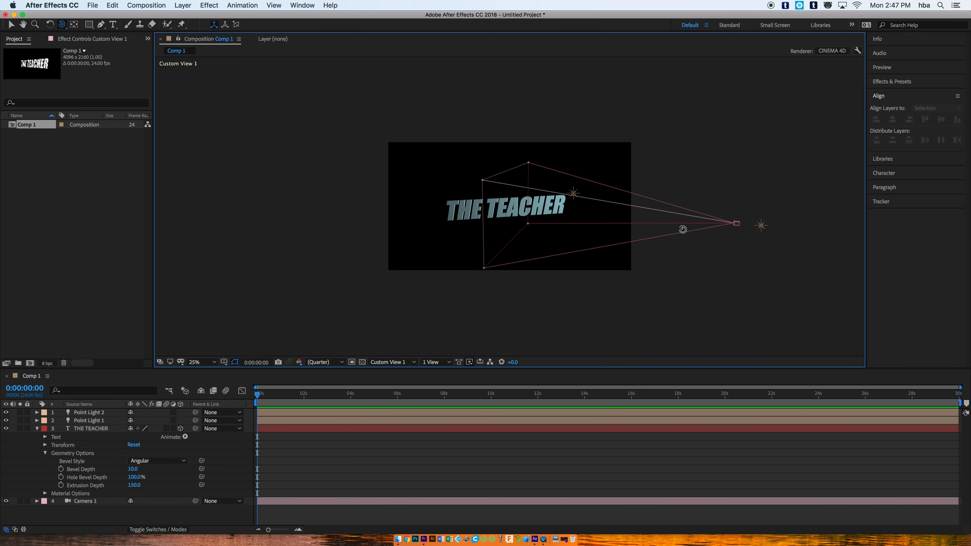
pyautogui.moveTo(718, 256)
pyautogui.mouseDown()
pyautogui.moveTo(687, 258)
pyautogui.moveTo(699, 257)
pyautogui.mouseUp()
pyautogui.click(396, 365)
pyautogui.click(394, 386)
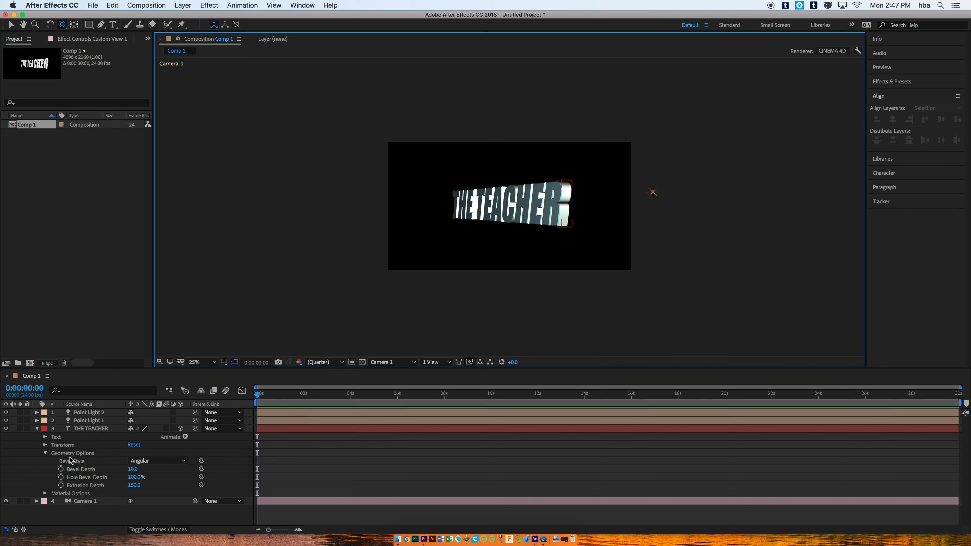
# - Add starting keyframes at 0 seconds for the text layer's Position, X Rotation, Y Rotation and Z Rotation
pyautogui.click(45, 454)
pyautogui.click(45, 445)
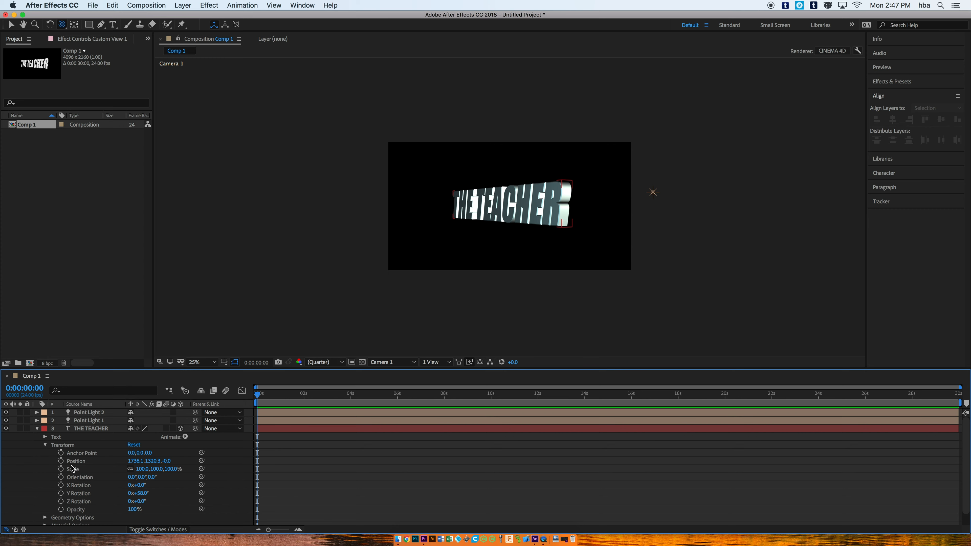
pyautogui.click(61, 461)
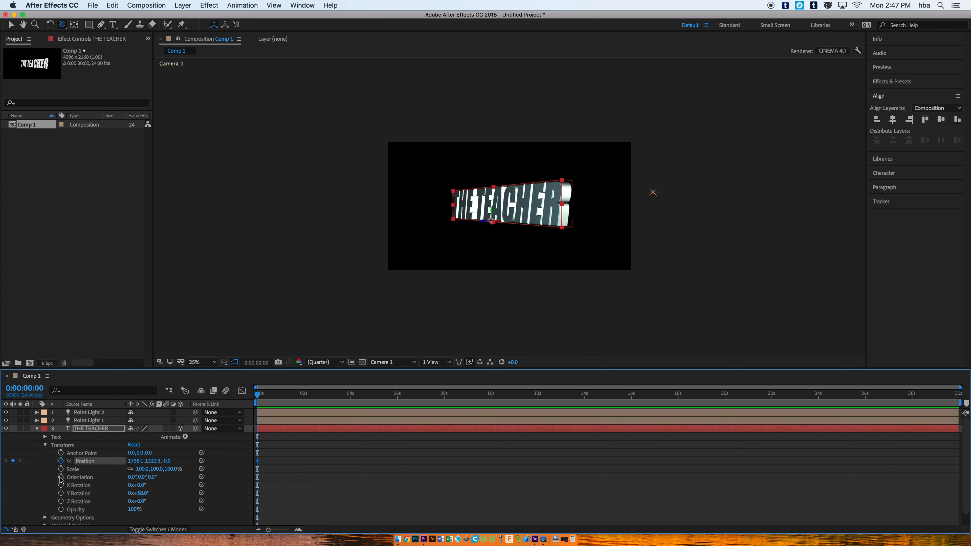
pyautogui.click(61, 485)
pyautogui.click(61, 493)
pyautogui.click(61, 501)
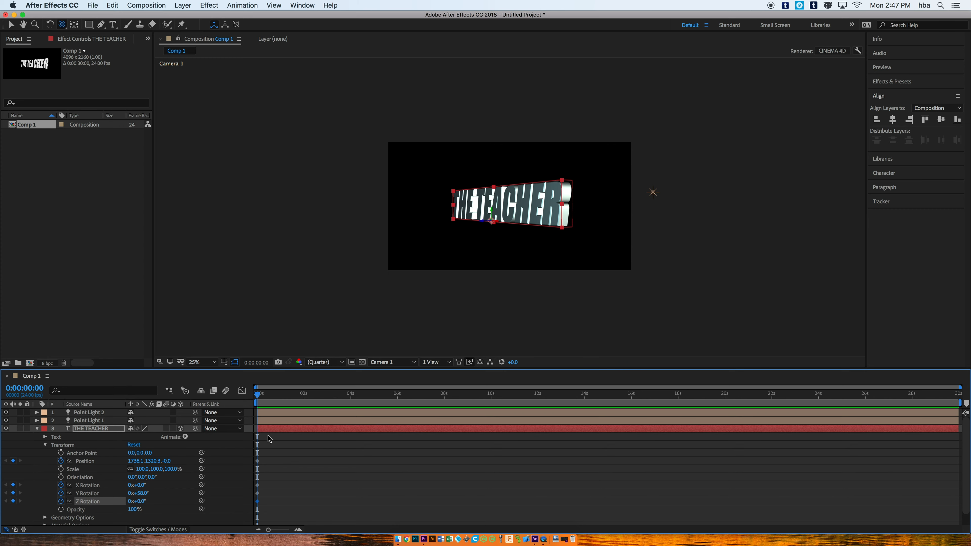
# - At 5 seconds, bring the text closer to the camera by lowering its Z position to -1620
pyautogui.moveTo(259, 398); pyautogui.dragTo(374, 401)
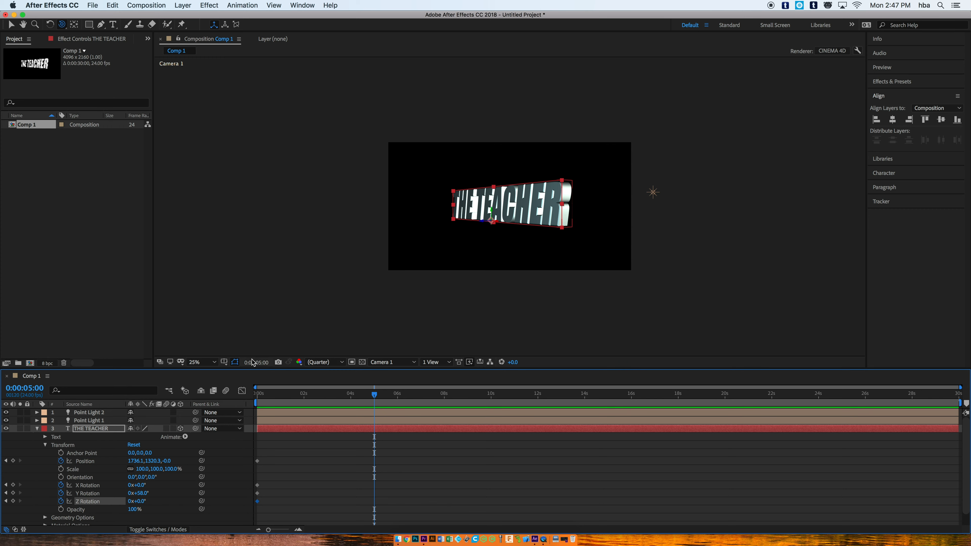
pyautogui.moveTo(170, 461); pyautogui.dragTo(2, 454)
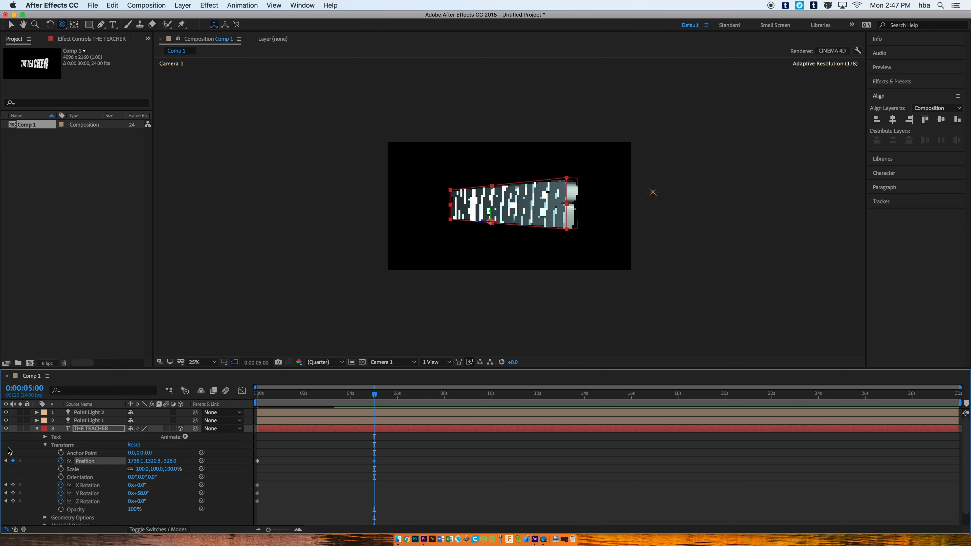
pyautogui.moveTo(170, 462); pyautogui.dragTo(19, 456)
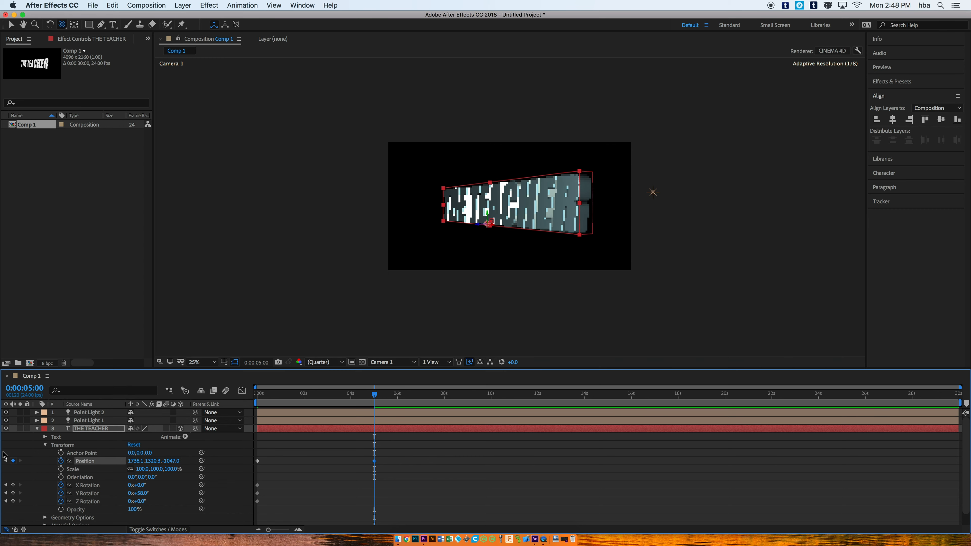
pyautogui.moveTo(171, 461); pyautogui.dragTo(2, 471)
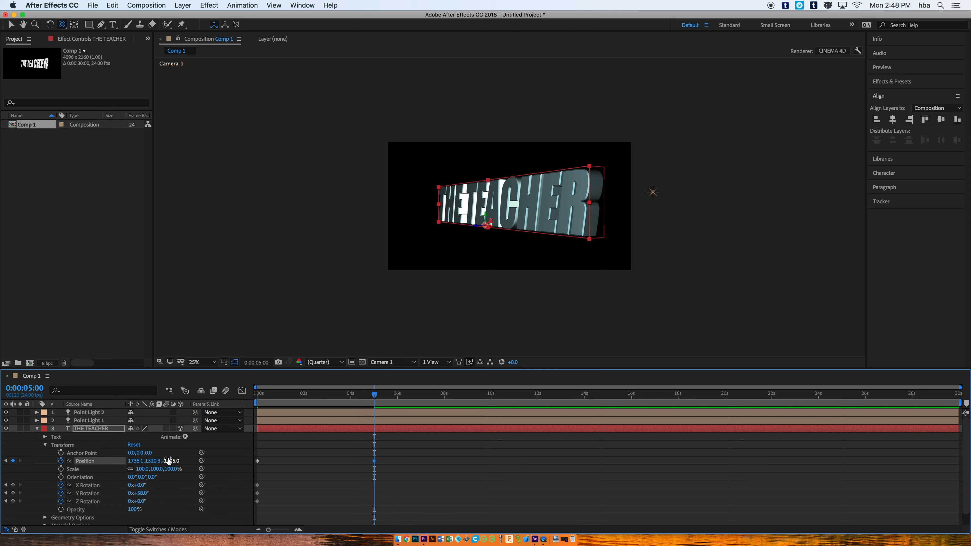
pyautogui.moveTo(171, 461); pyautogui.dragTo(91, 461)
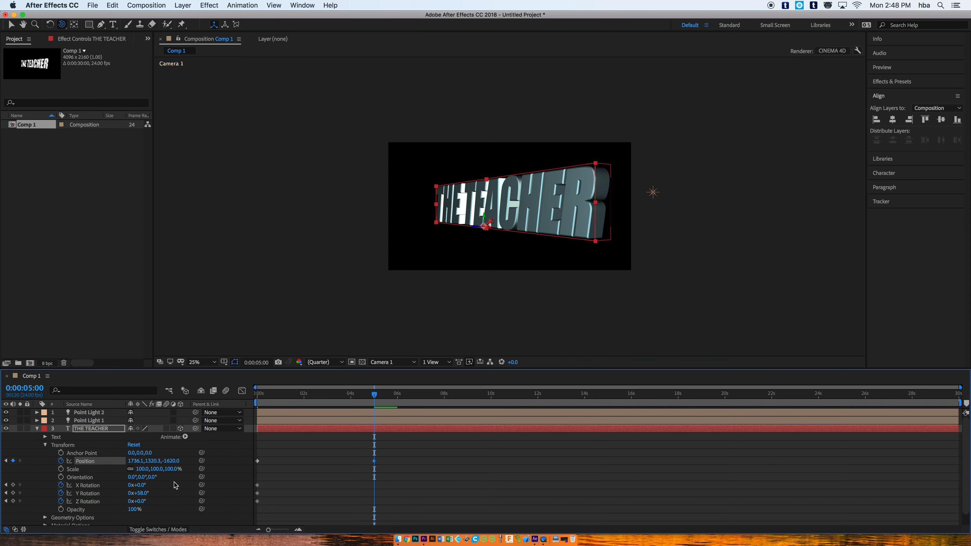
# - At 5 seconds, set the text's X Rotation to -13° and Z Rotation to -1°, and move it to about 1643.9, 1509.4, -2226
pyautogui.moveTo(139, 485)
pyautogui.mouseDown()
pyautogui.moveTo(127, 479)
pyautogui.moveTo(146, 500)
pyautogui.moveTo(139, 497)
pyautogui.mouseUp()
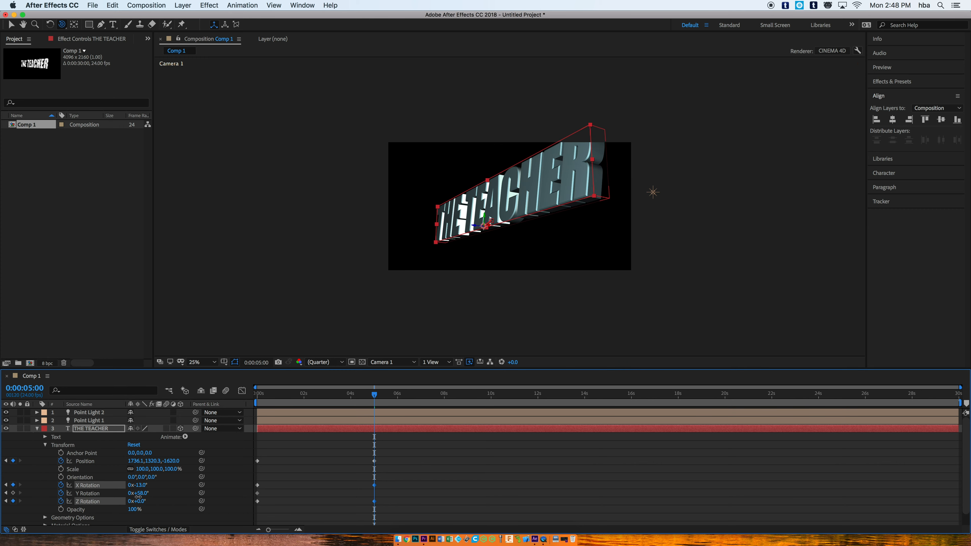
pyautogui.moveTo(138, 497); pyautogui.dragTo(137, 497)
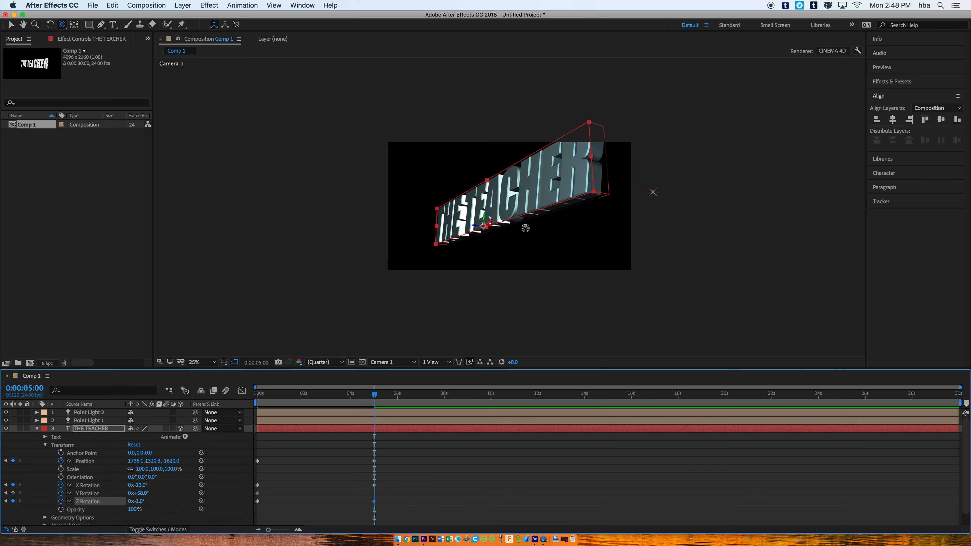
pyautogui.press('v')
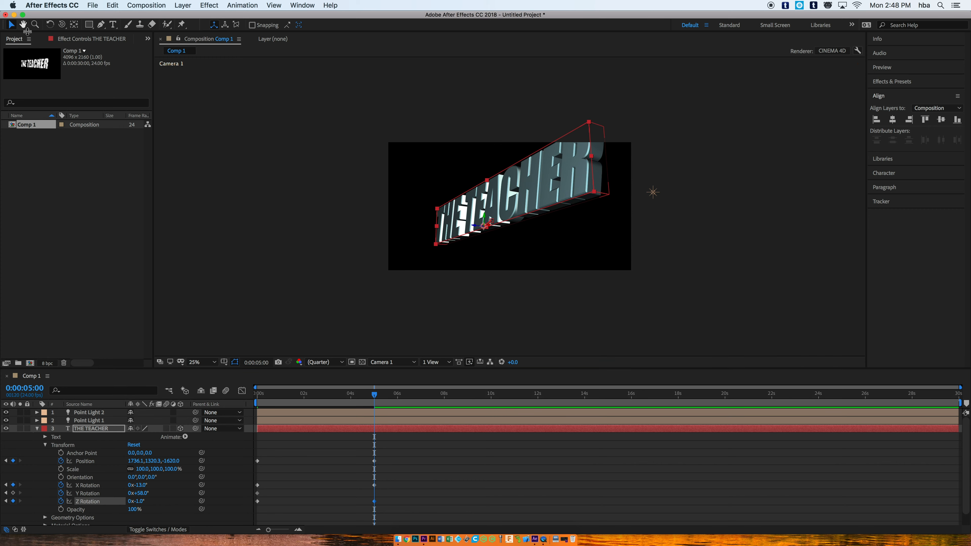
pyautogui.moveTo(520, 202); pyautogui.dragTo(511, 219)
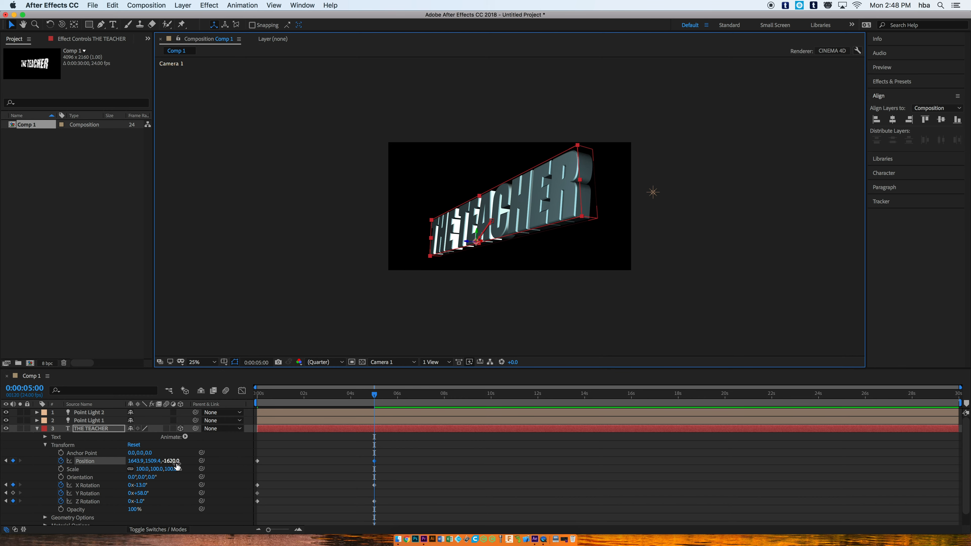
pyautogui.moveTo(174, 461); pyautogui.dragTo(62, 455)
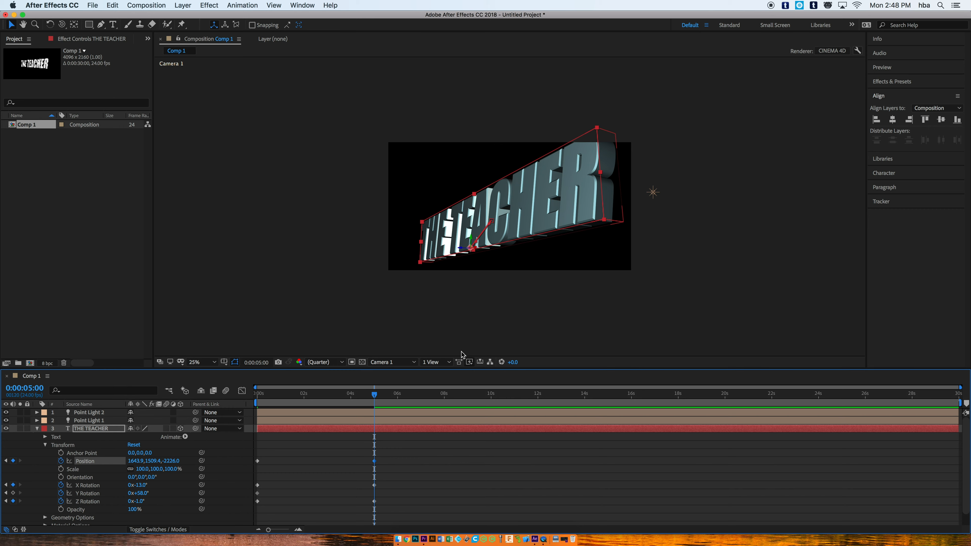
# - Using an orbited Custom View 1, pull the text at 5 seconds past the camera to about 1770.2, 642.5, -5737.9, and return to Camera 1
pyautogui.click(393, 362)
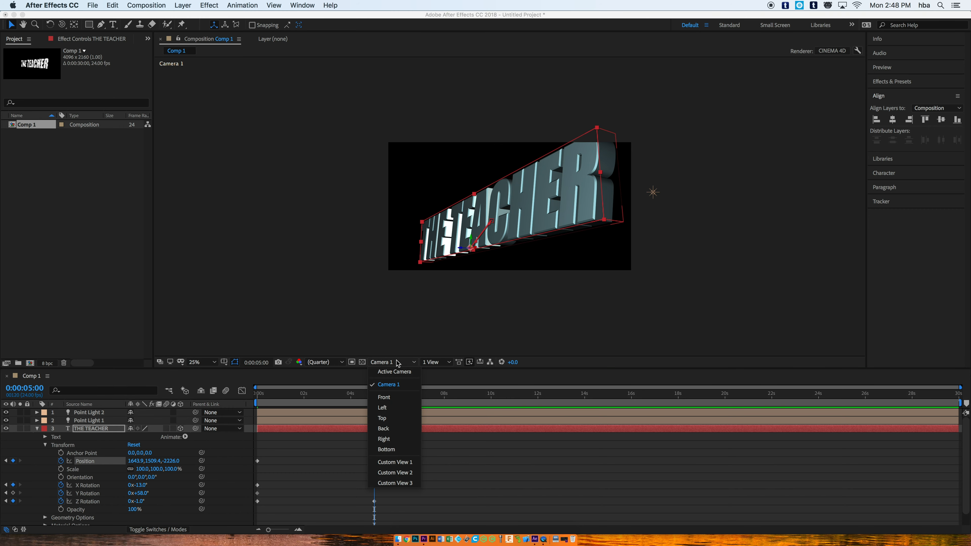
pyautogui.click(402, 463)
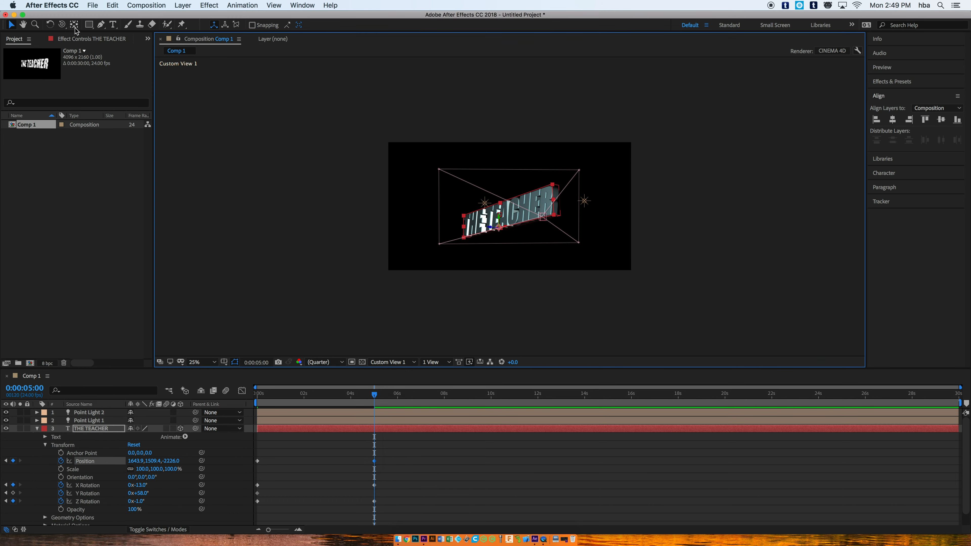
pyautogui.click(61, 24)
pyautogui.moveTo(428, 207); pyautogui.dragTo(447, 220)
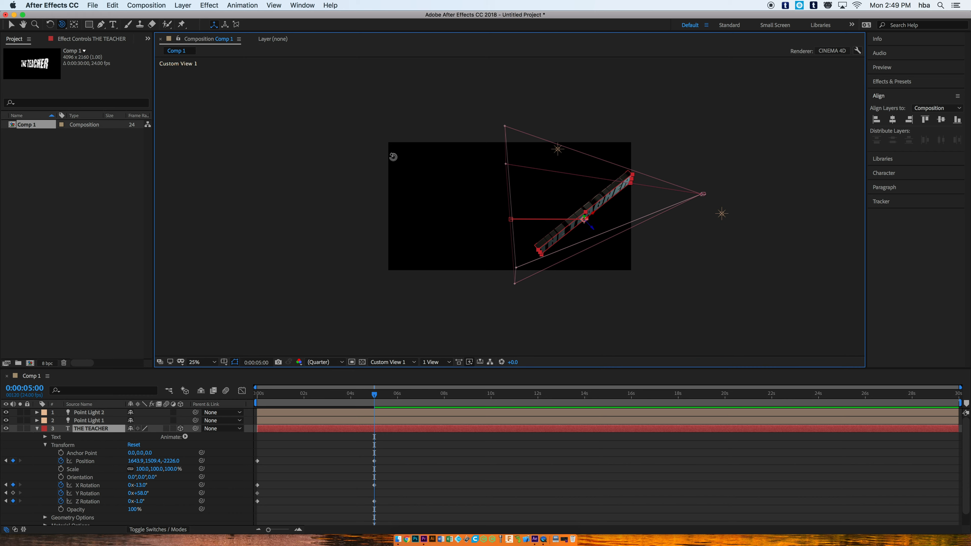
pyautogui.click(11, 25)
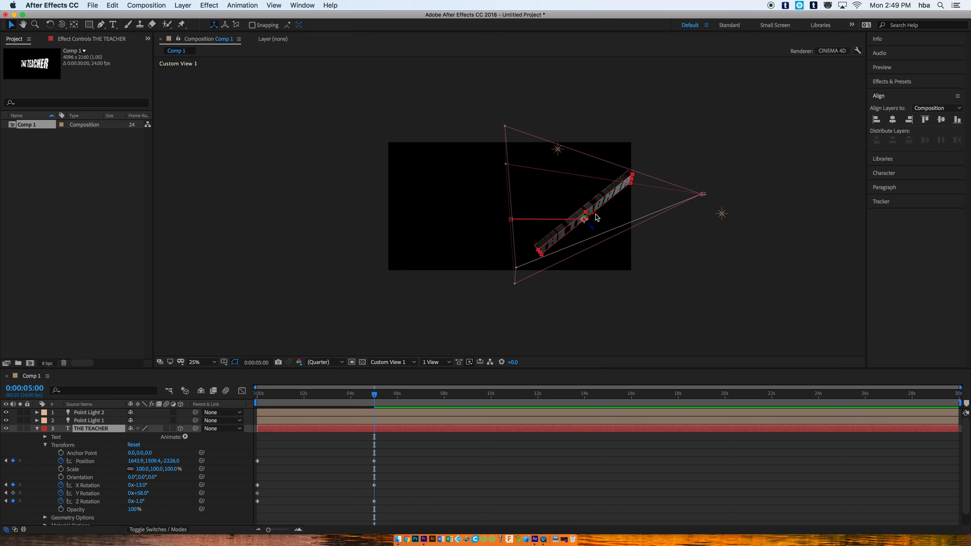
pyautogui.moveTo(593, 217); pyautogui.dragTo(730, 202)
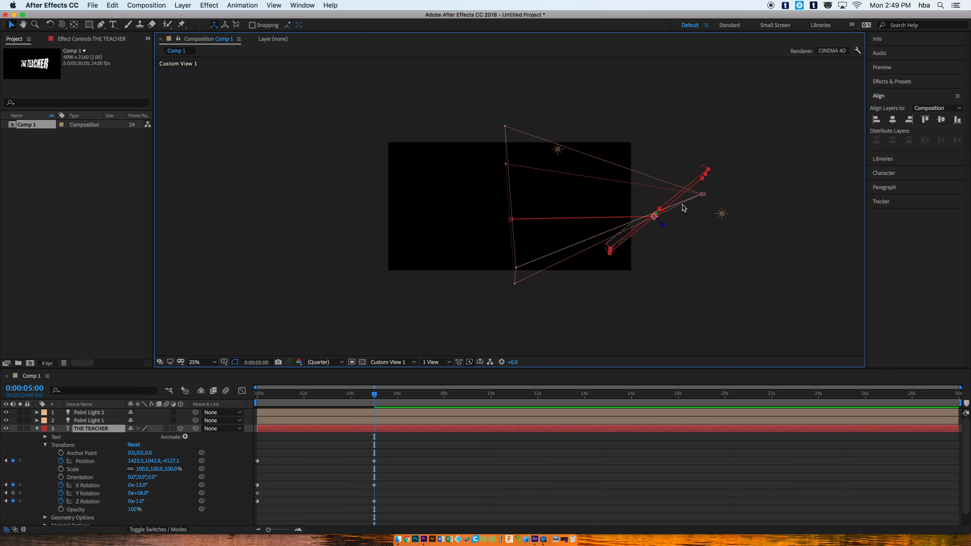
pyautogui.moveTo(664, 214); pyautogui.dragTo(731, 187)
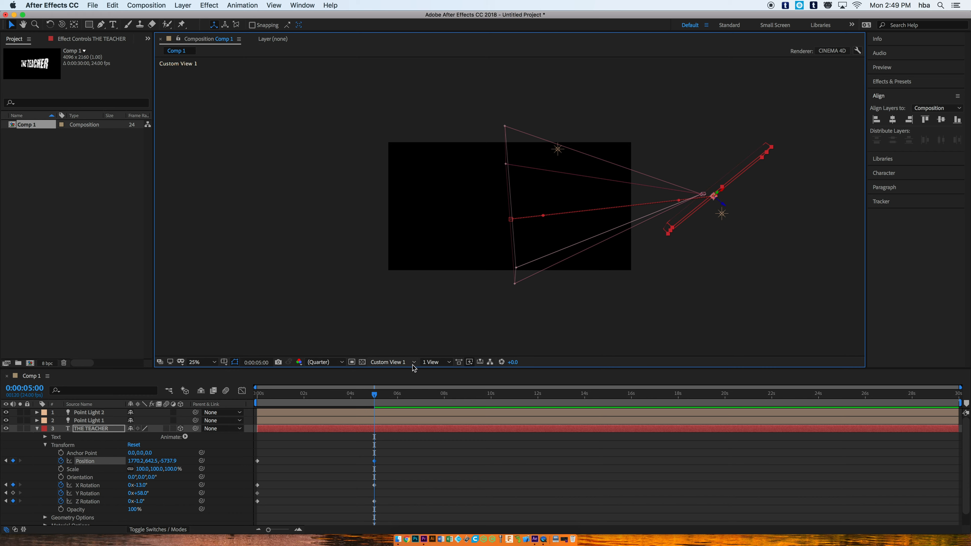
pyautogui.click(402, 363)
pyautogui.click(390, 385)
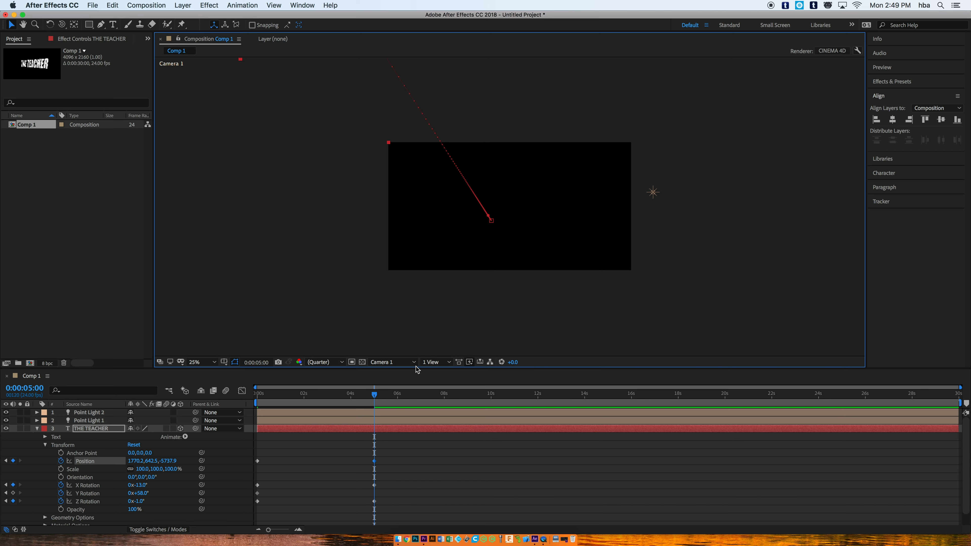
# - Preview the text's fly-by animation from the start of the timeline in the Camera 1 view
pyautogui.moveTo(374, 399); pyautogui.dragTo(269, 395)
pyautogui.press('Home')
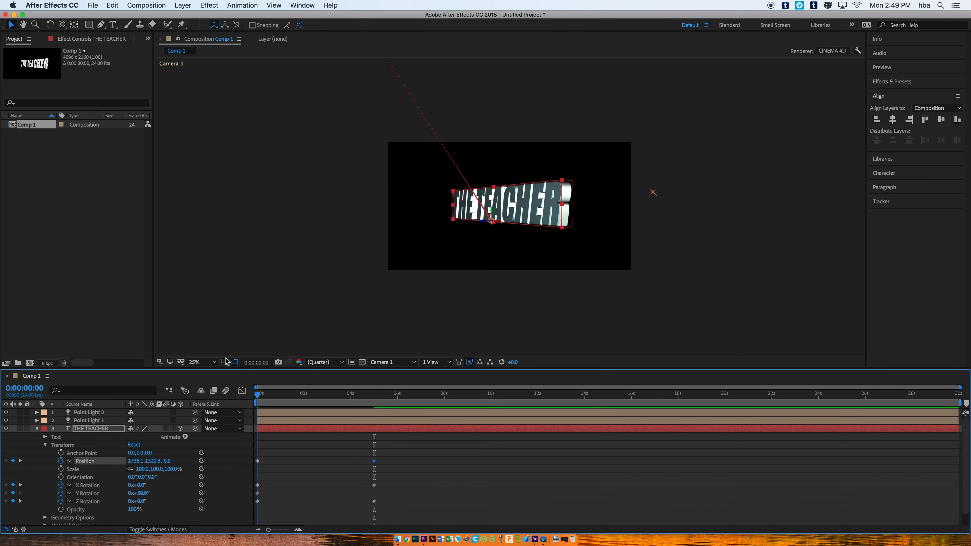
pyautogui.press('space')
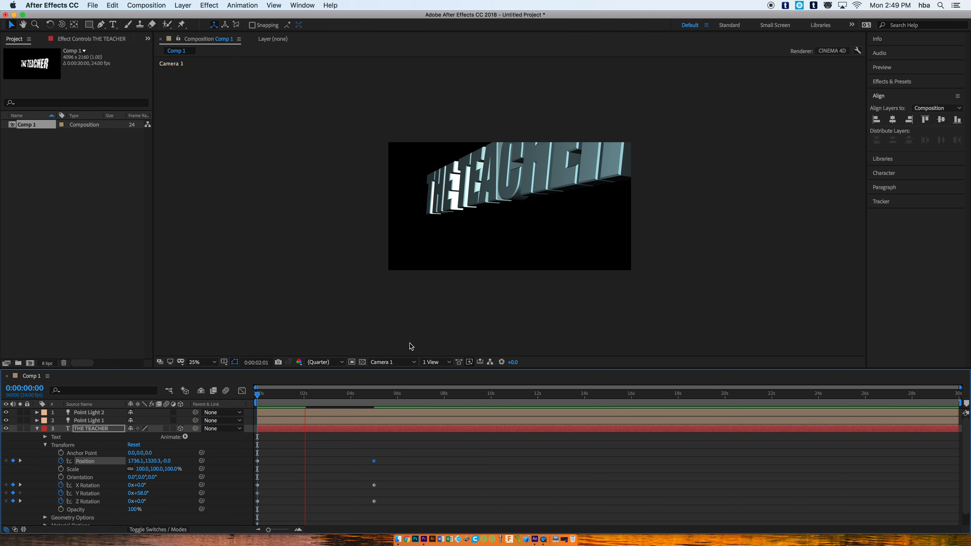
pyautogui.press('space')
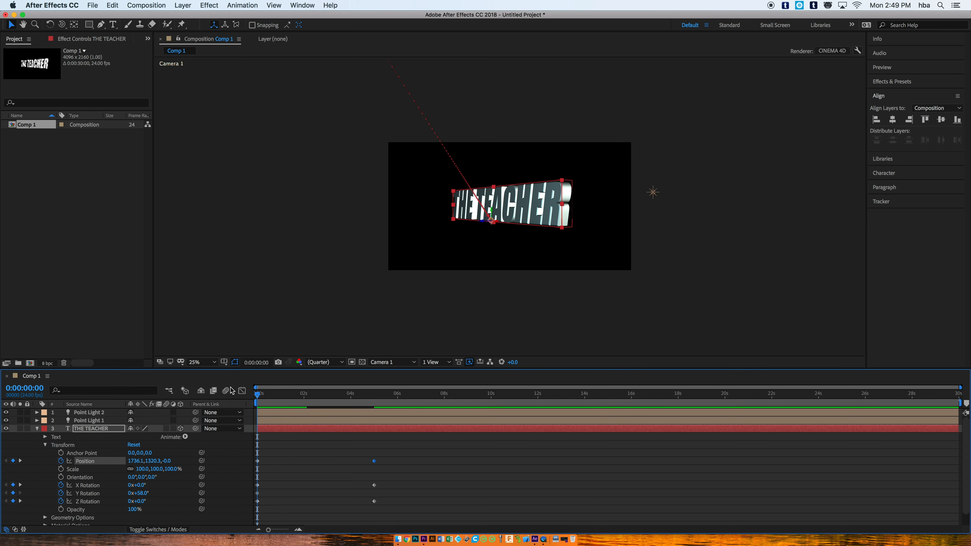
# - Using an orbited Custom View 1, lower the text's 5-second motion path endpoint to about 1738.1, 1072.1, -5831.9, and return to Camera 1
pyautogui.click(62, 25)
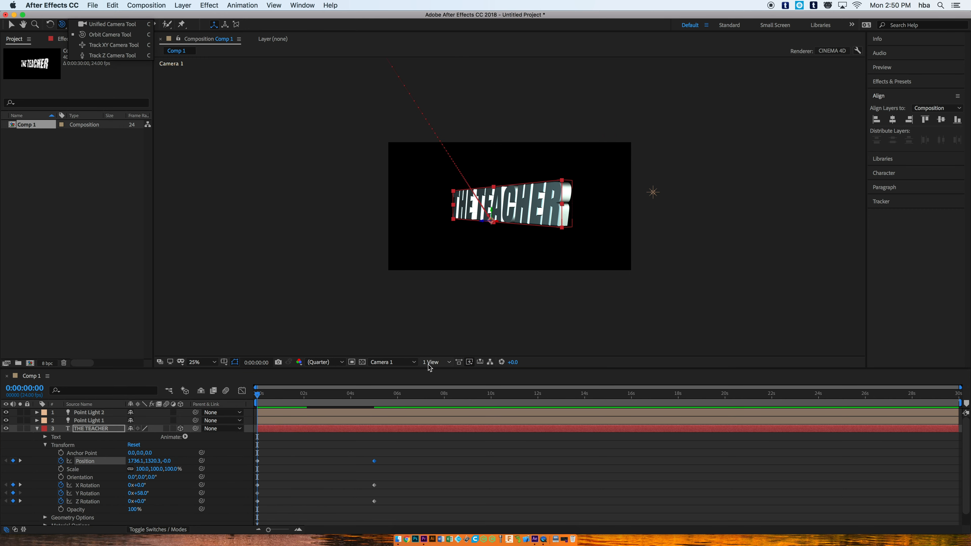
pyautogui.click(397, 363)
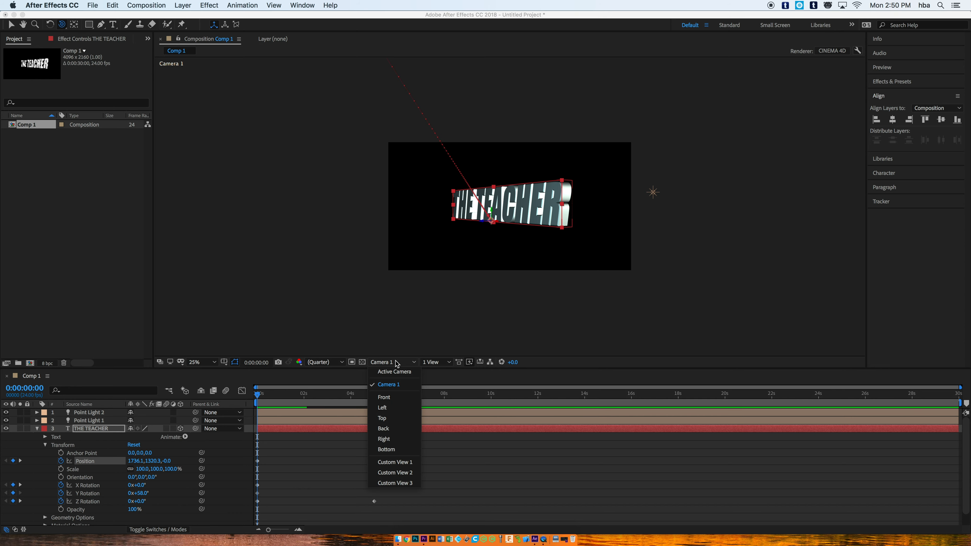
pyautogui.click(391, 463)
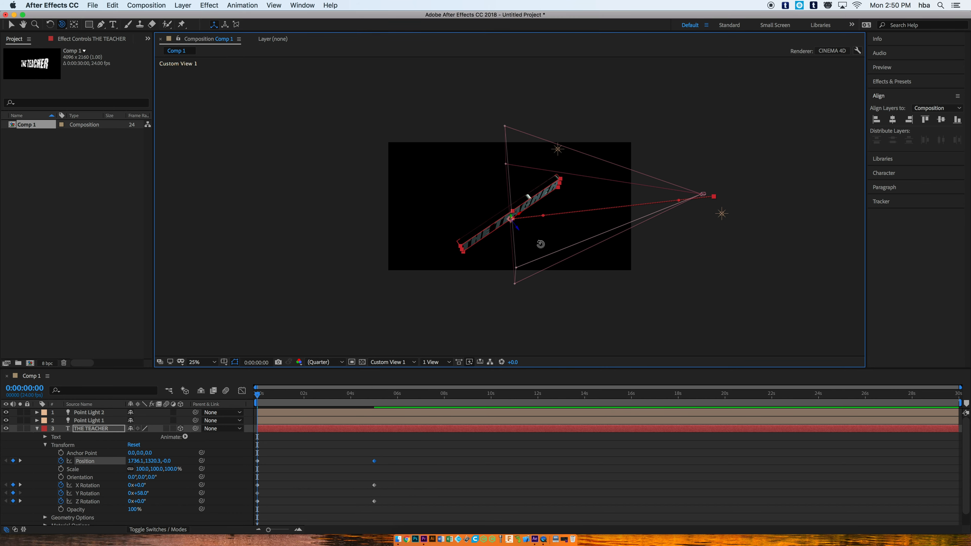
pyautogui.moveTo(547, 278); pyautogui.dragTo(550, 263)
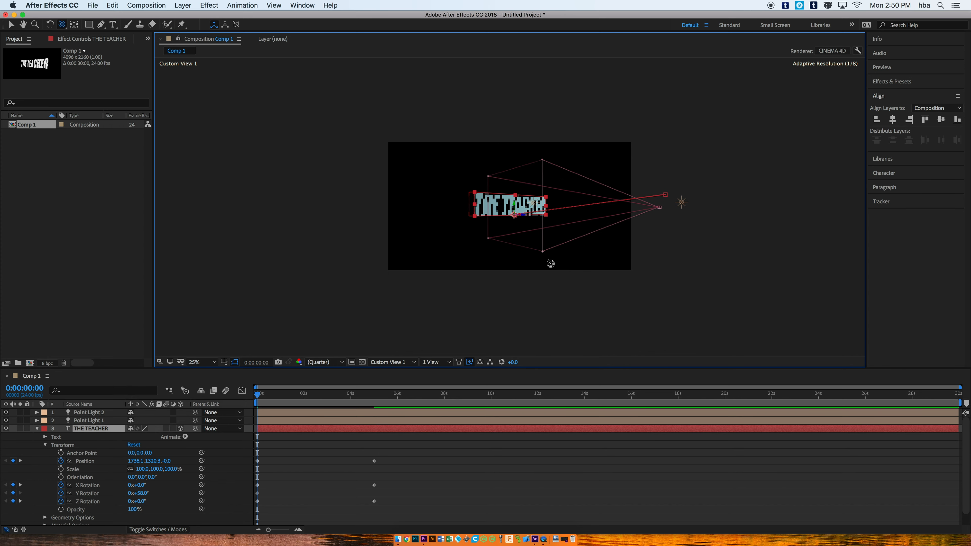
pyautogui.scroll(-3, 599, 212)
pyautogui.scroll(-2, 549, 205)
pyautogui.scroll(3, 547, 207)
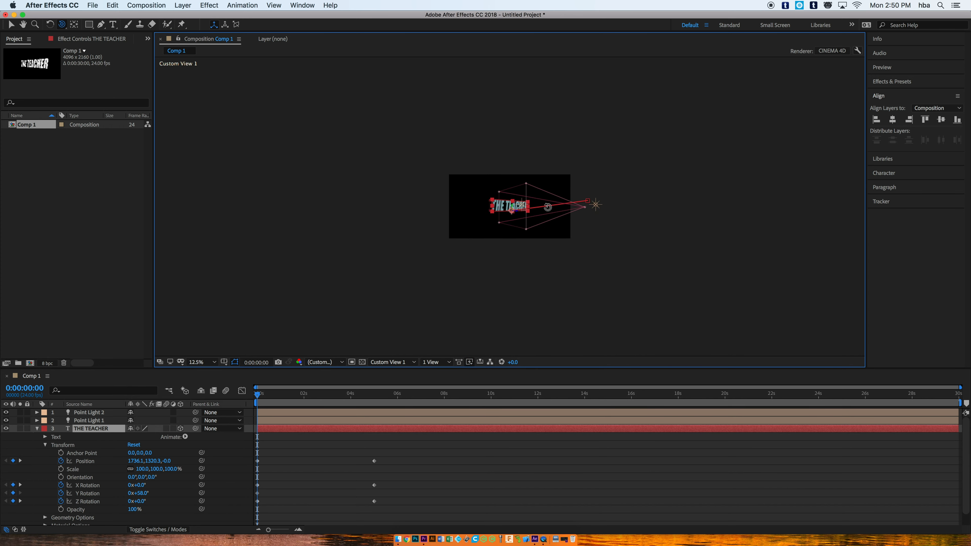
pyautogui.scroll(2, 677, 205)
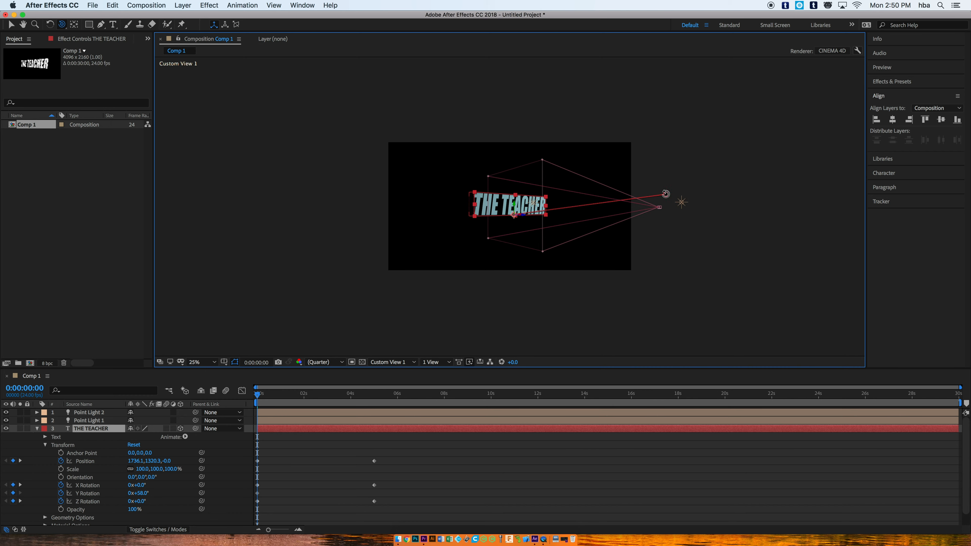
pyautogui.click(14, 25)
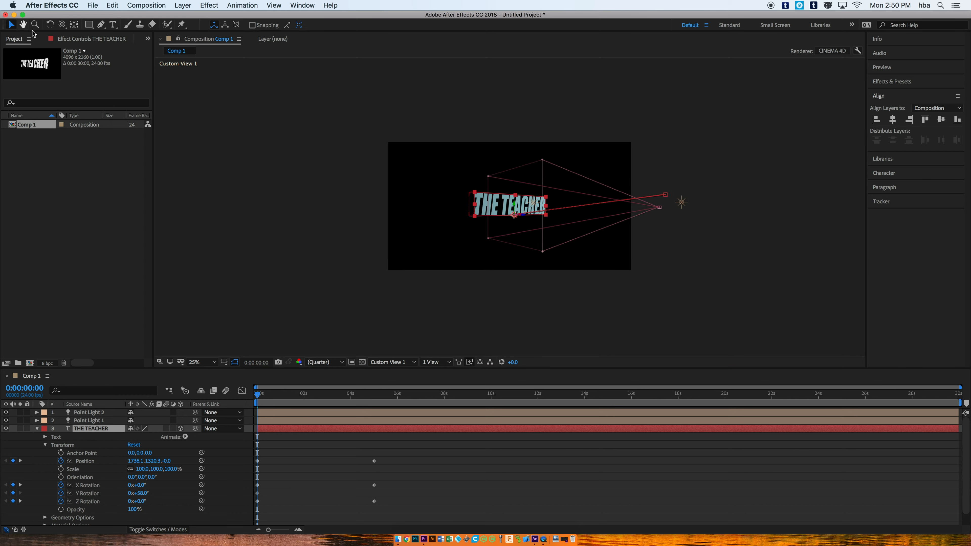
pyautogui.moveTo(666, 197); pyautogui.dragTo(670, 209)
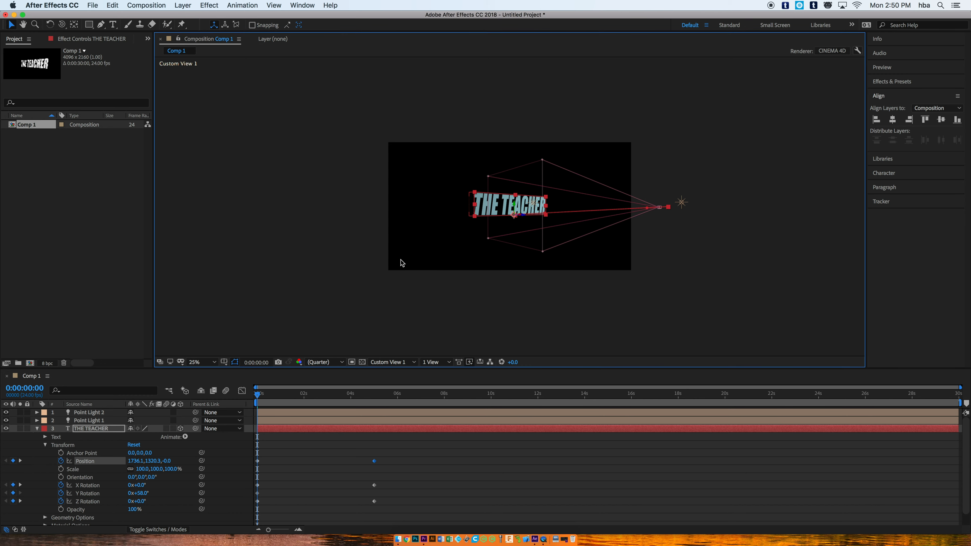
pyautogui.click(405, 364)
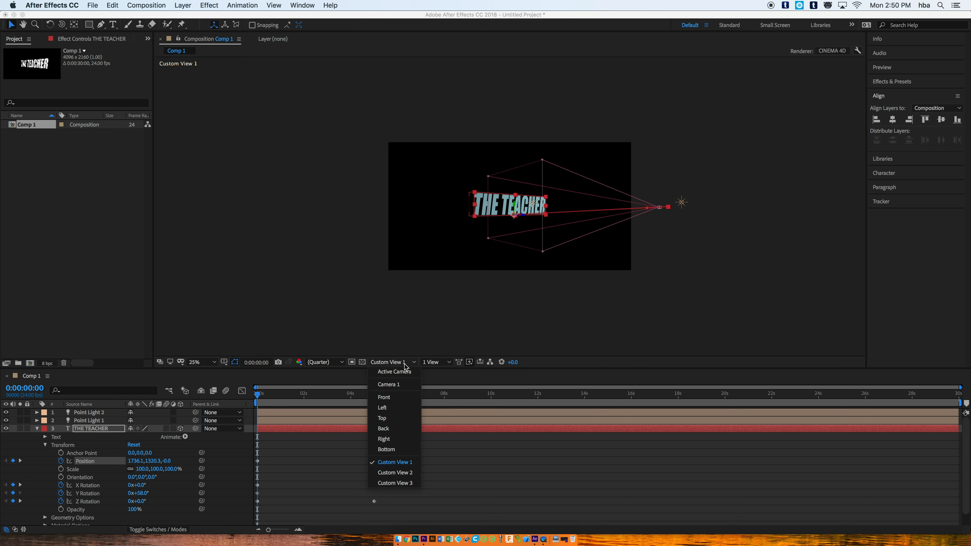
pyautogui.click(396, 385)
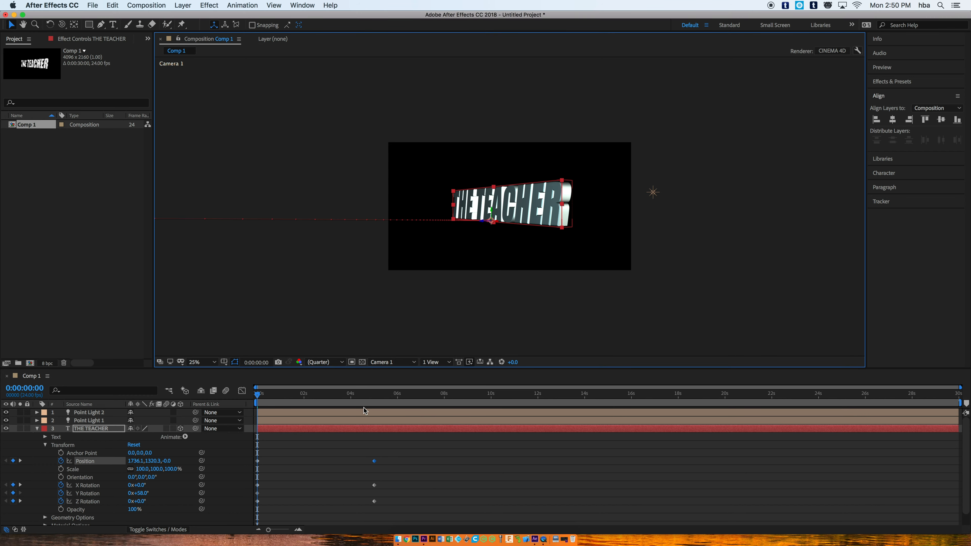
# - At 5 seconds in Custom View 1, lower the text along its vertical axis to about 1739.4, 1203.3, -5864.2
pyautogui.moveTo(328, 399); pyautogui.dragTo(346, 365)
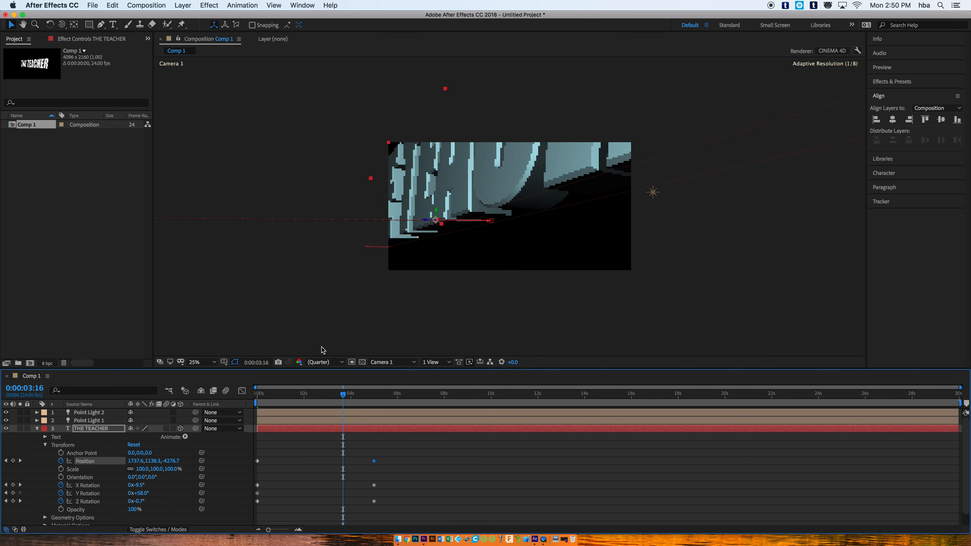
pyautogui.click(393, 362)
pyautogui.click(406, 462)
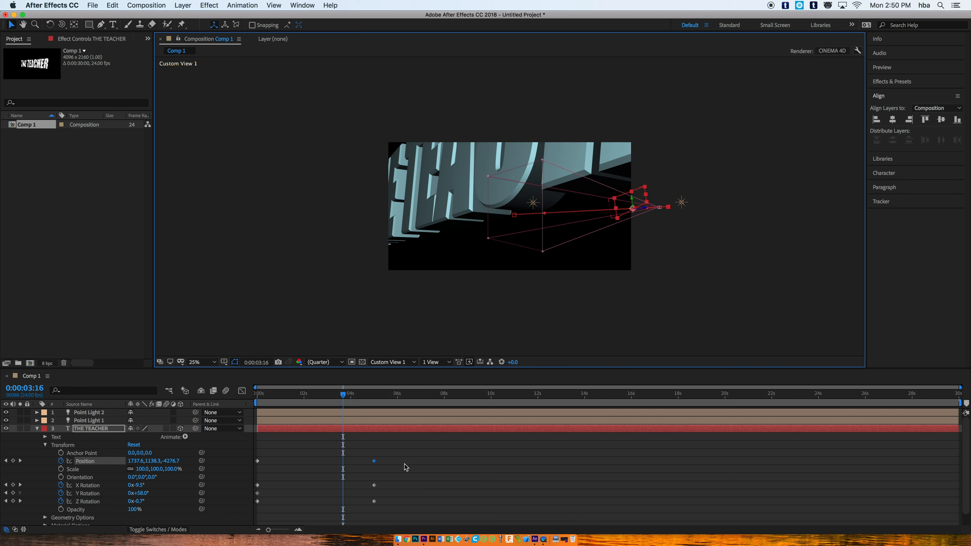
pyautogui.press(',')
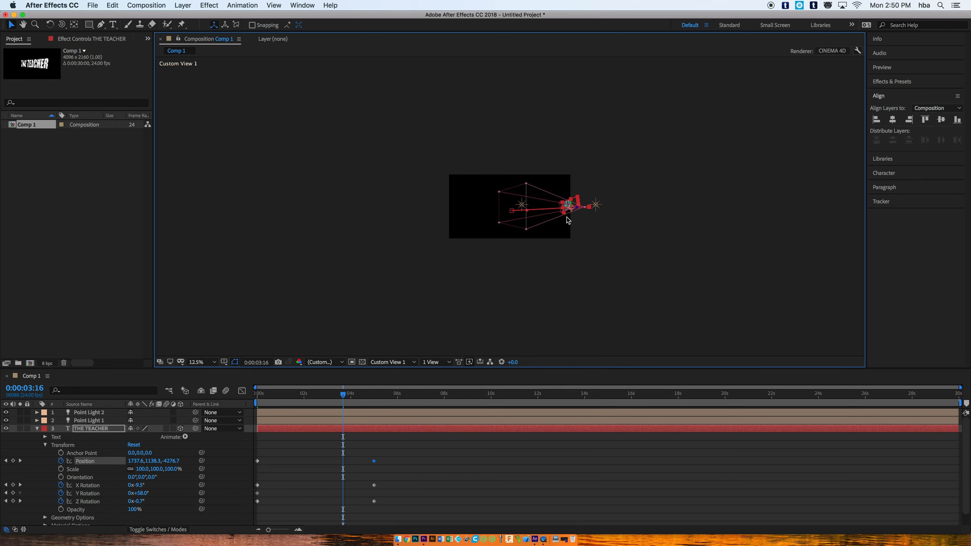
pyautogui.press('.')
pyautogui.press('.')
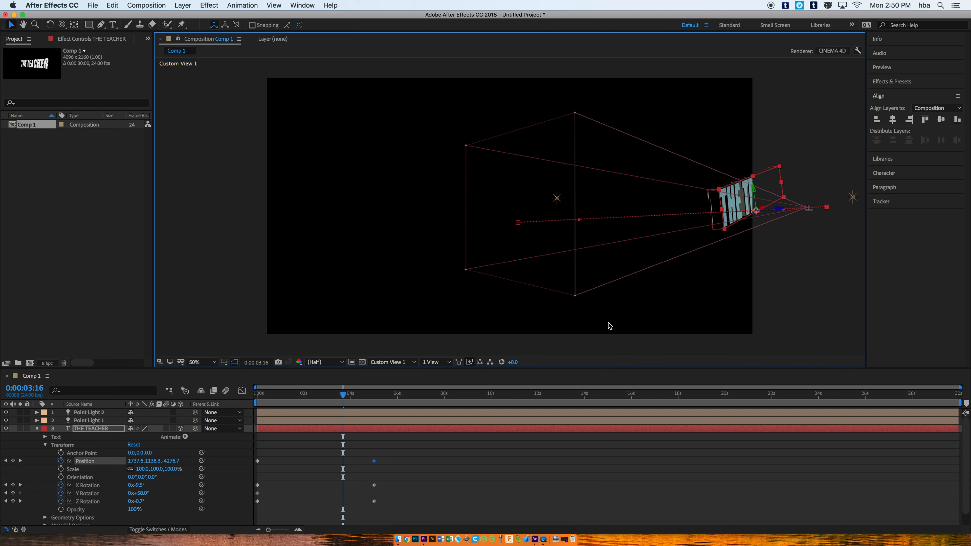
pyautogui.moveTo(343, 396); pyautogui.dragTo(374, 397)
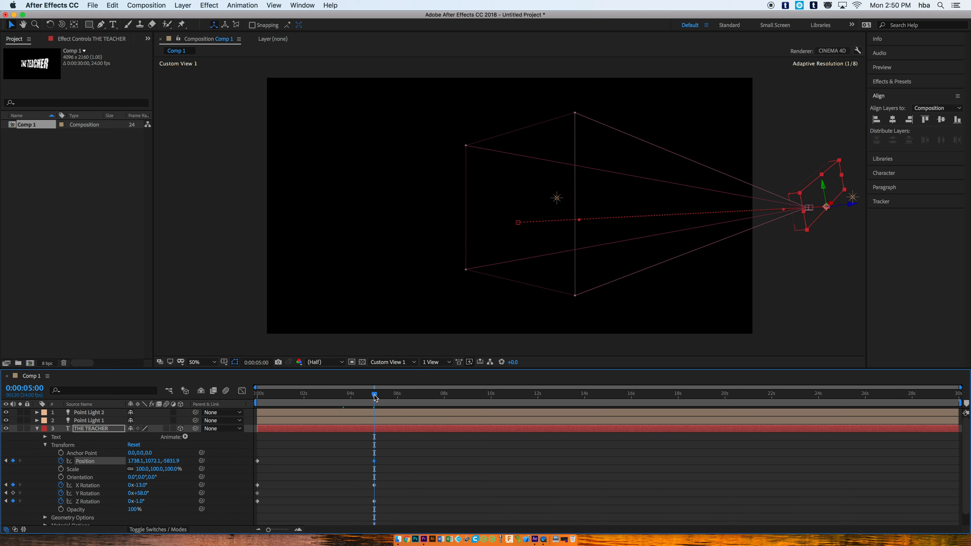
pyautogui.moveTo(823, 188); pyautogui.dragTo(824, 207)
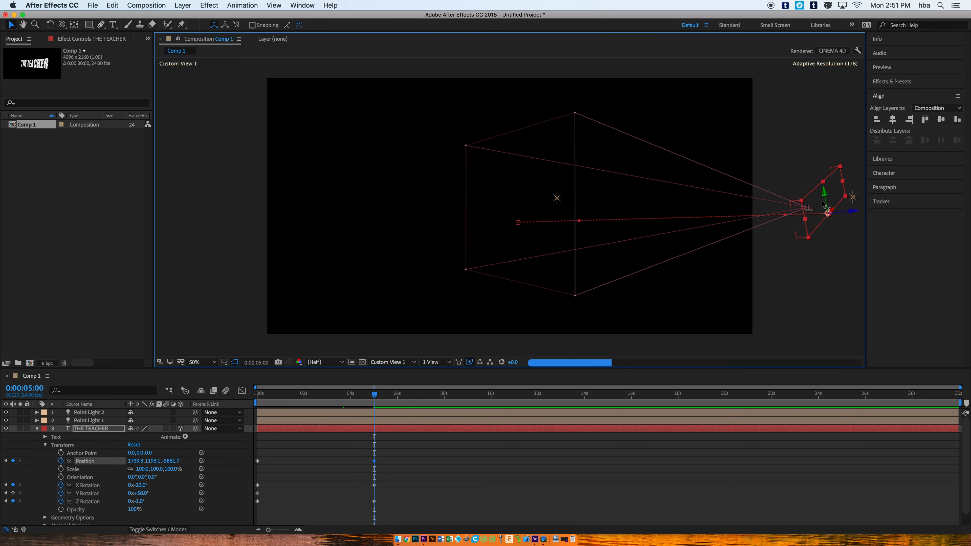
pyautogui.click(827, 252)
# - Orbit Custom View 1 to examine where the text sits relative to the camera at 5 seconds, and return to Camera 1
pyautogui.click(62, 24)
pyautogui.scroll(4, 855, 276)
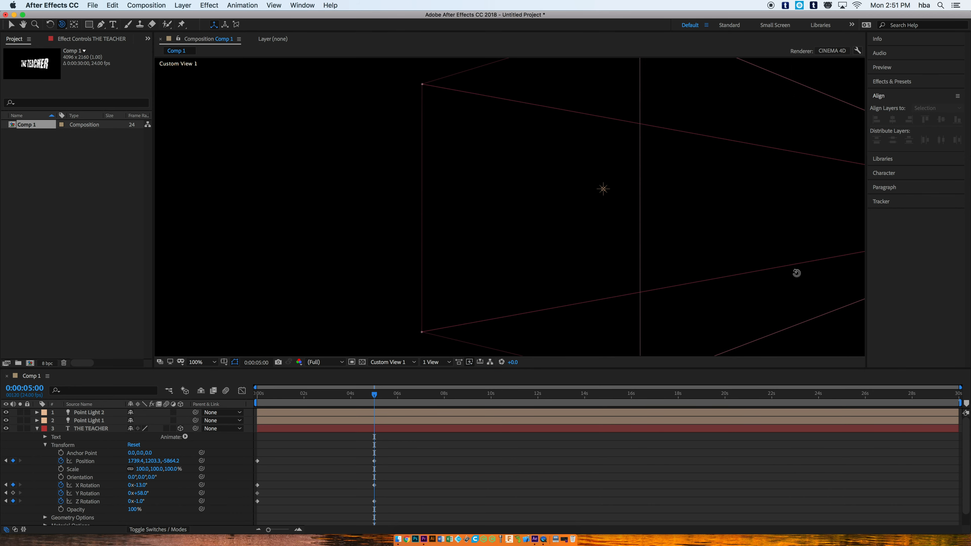
pyautogui.scroll(-6, 796, 273)
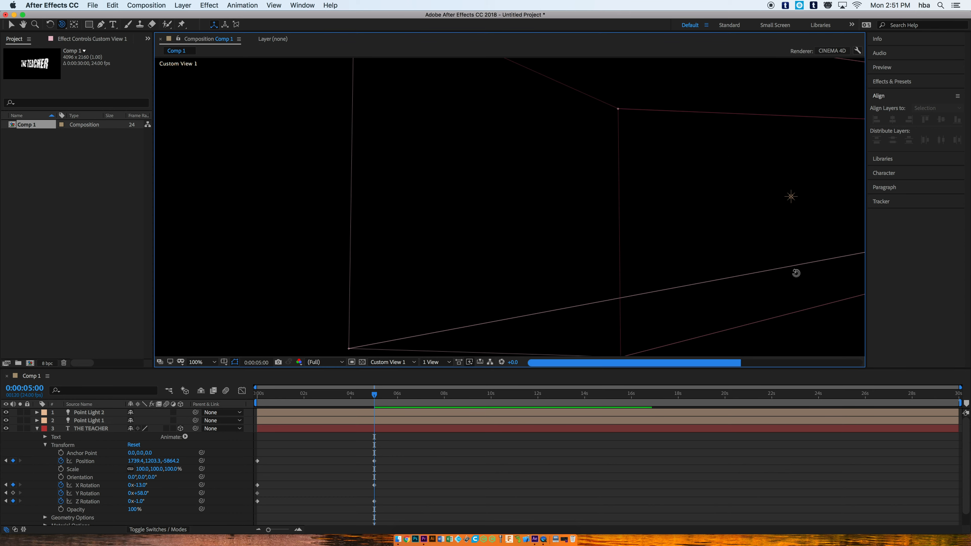
pyautogui.moveTo(747, 259)
pyautogui.mouseDown()
pyautogui.moveTo(705, 263)
pyautogui.moveTo(732, 263)
pyautogui.mouseUp()
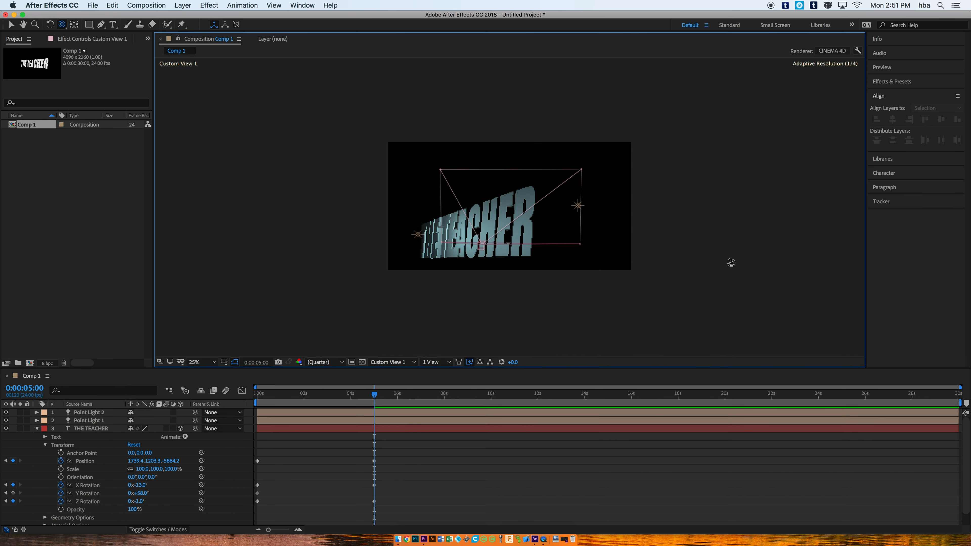
pyautogui.click(394, 363)
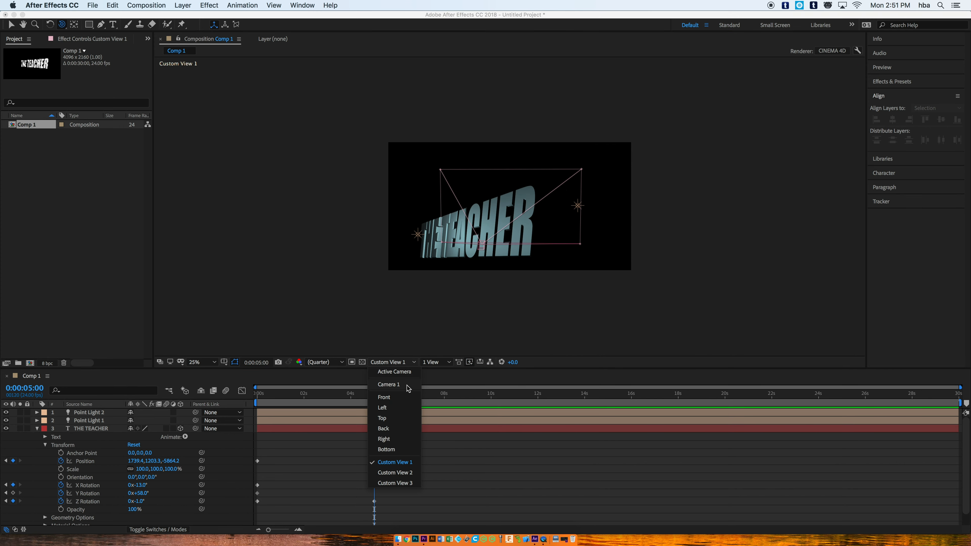
pyautogui.click(390, 385)
# - At 0:00:04:02, set the text's position to about 1705.8, 1457.7, with a Z value of -6500
pyautogui.moveTo(376, 395); pyautogui.dragTo(352, 394)
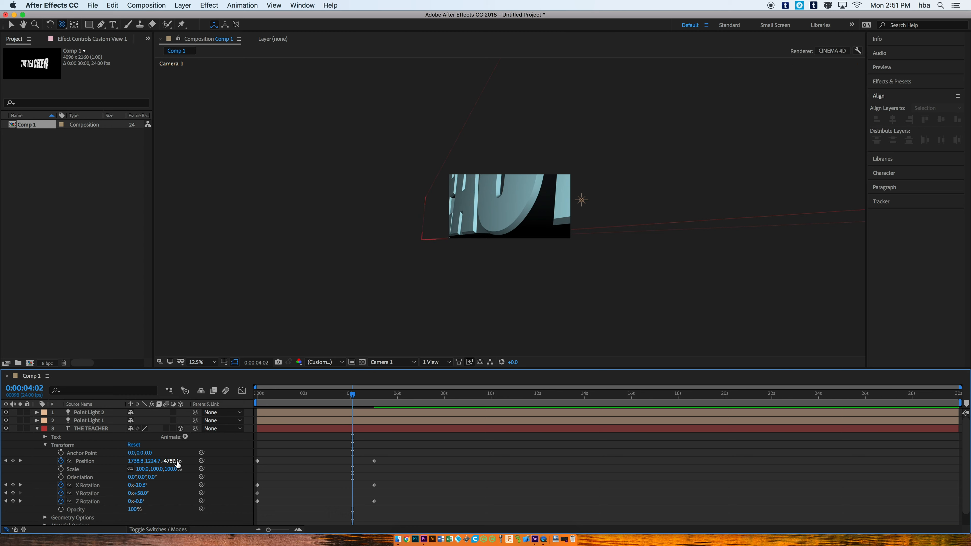
pyautogui.moveTo(157, 463); pyautogui.dragTo(249, 472)
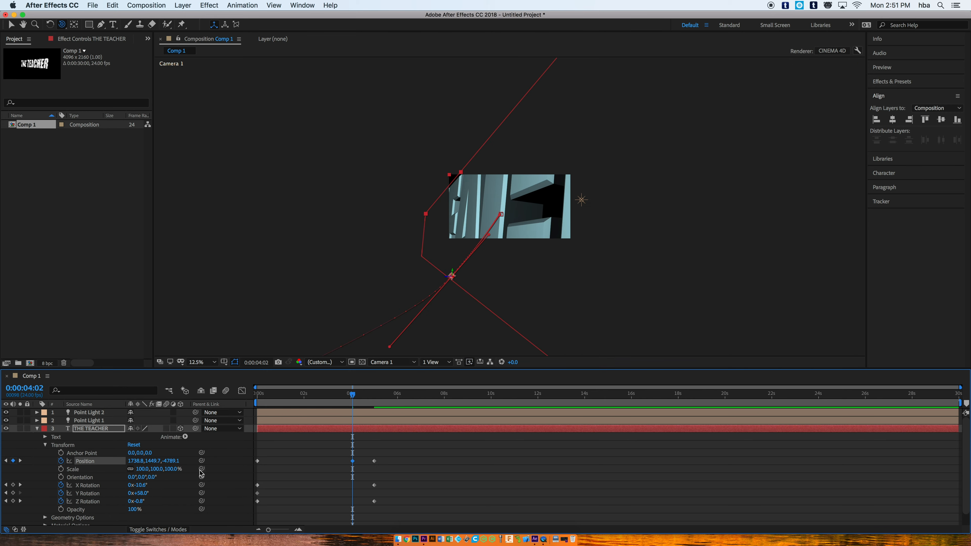
pyautogui.moveTo(170, 461); pyautogui.dragTo(120, 461)
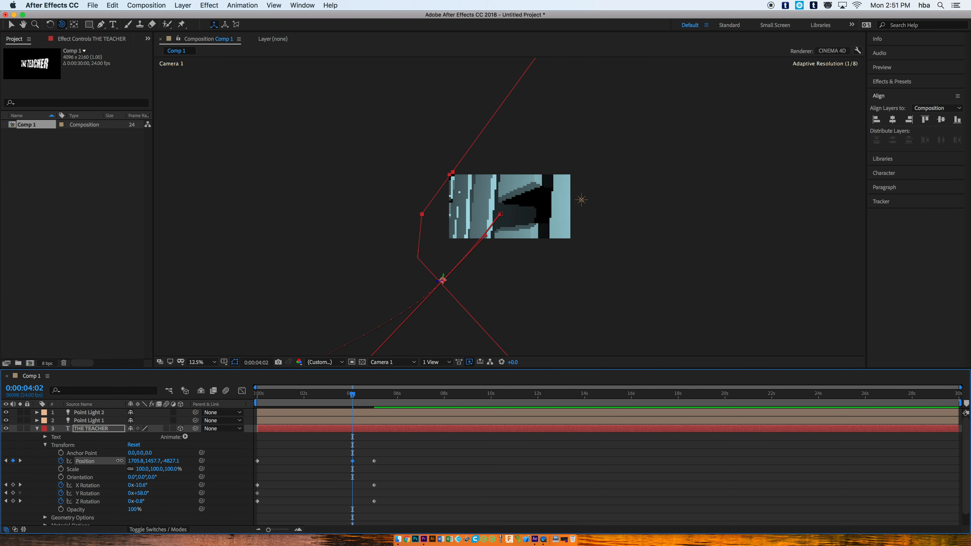
pyautogui.click(174, 461)
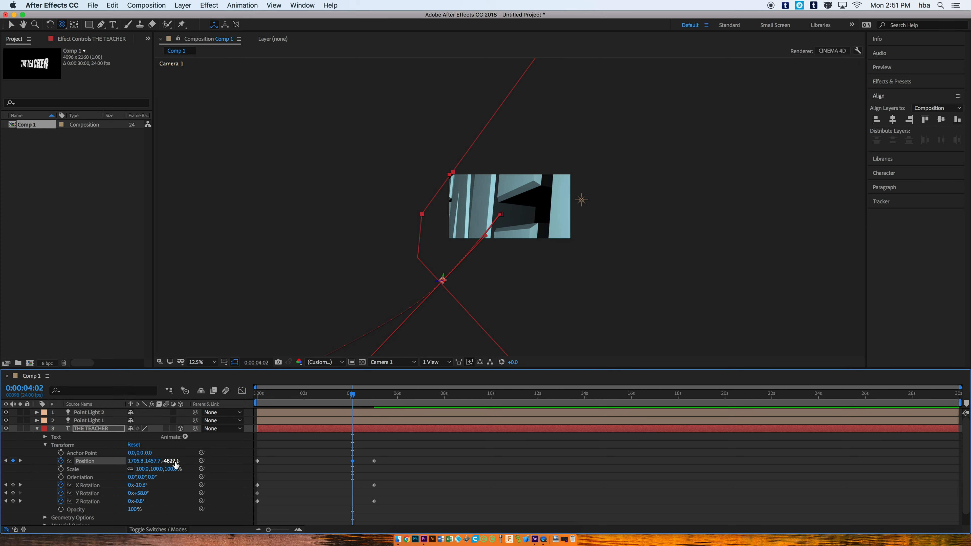
pyautogui.write('-6500')
pyautogui.press('Return')
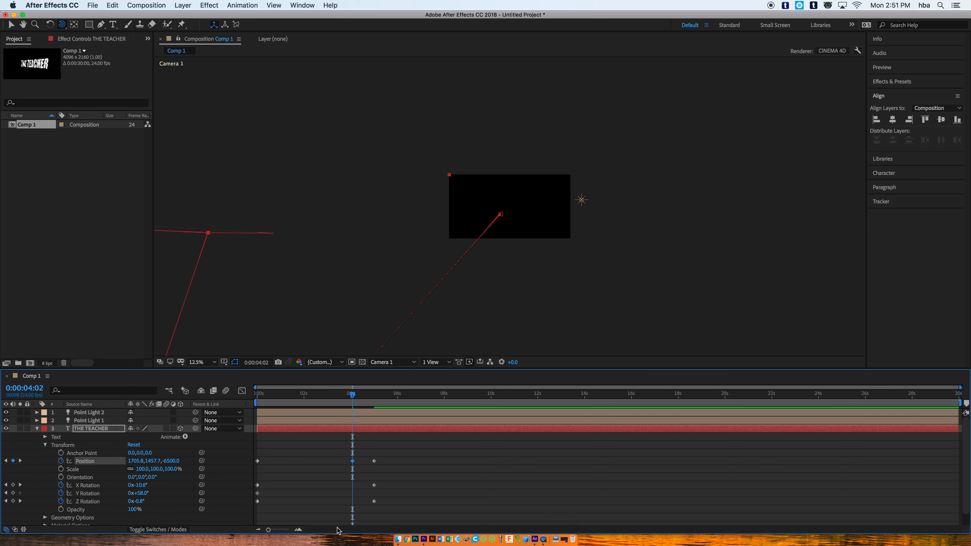
# - Add X, Y and Z Rotation keyframes to the text at 0:00:04:02 and delete its keyframes at 5 seconds
pyautogui.click(13, 485)
pyautogui.click(13, 493)
pyautogui.click(13, 502)
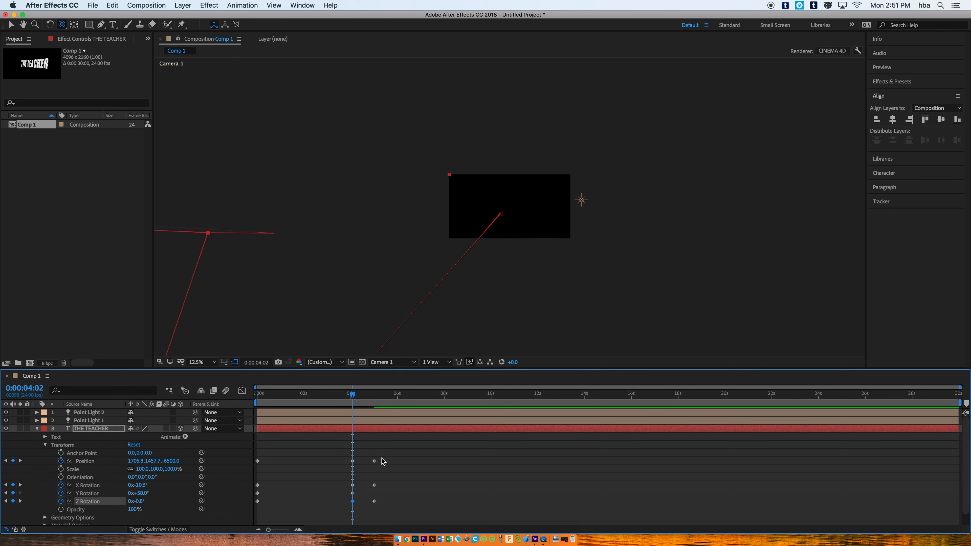
pyautogui.moveTo(381, 458); pyautogui.dragTo(367, 512)
pyautogui.press('Delete')
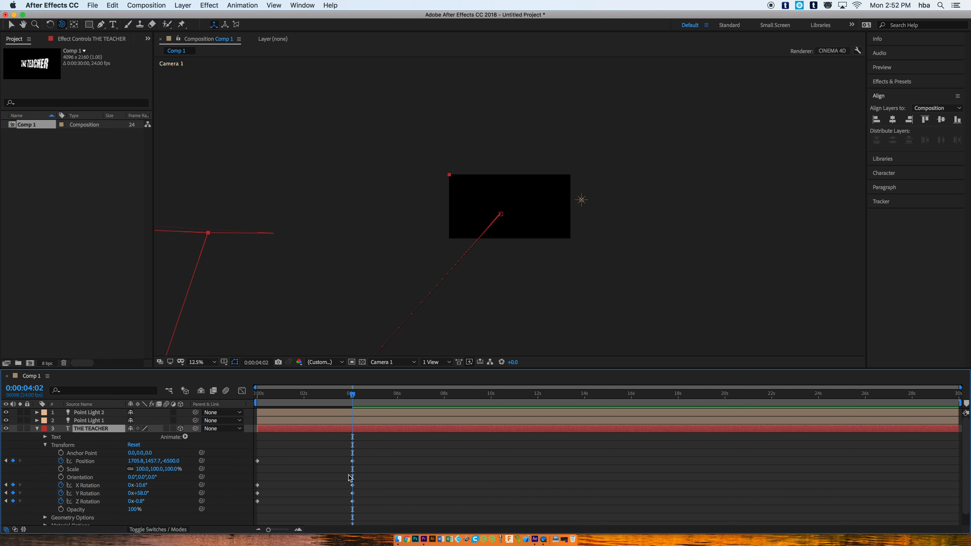
# - Move the text's position and rotation keyframes from 0:00:04:02 to 5 seconds
pyautogui.moveTo(343, 449); pyautogui.dragTo(376, 506)
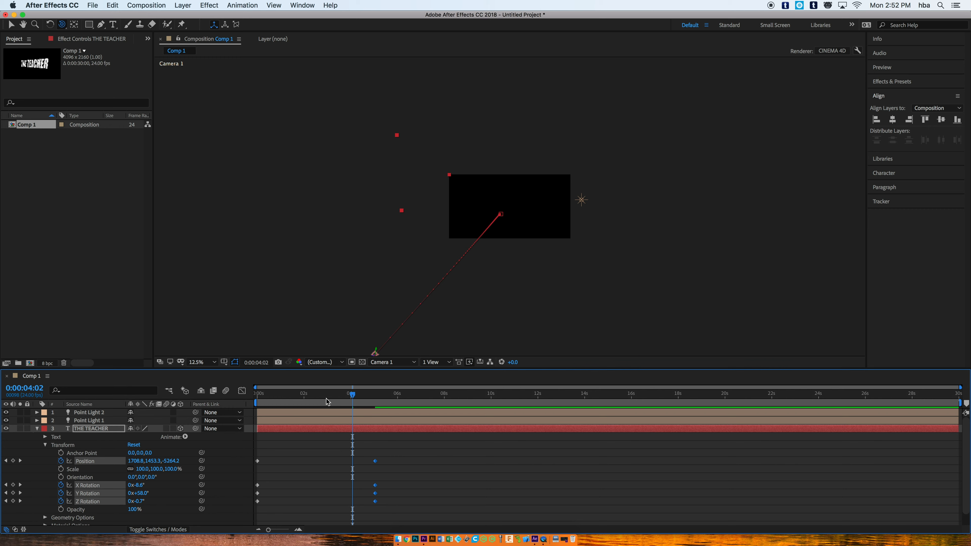
pyautogui.moveTo(355, 396); pyautogui.dragTo(375, 399)
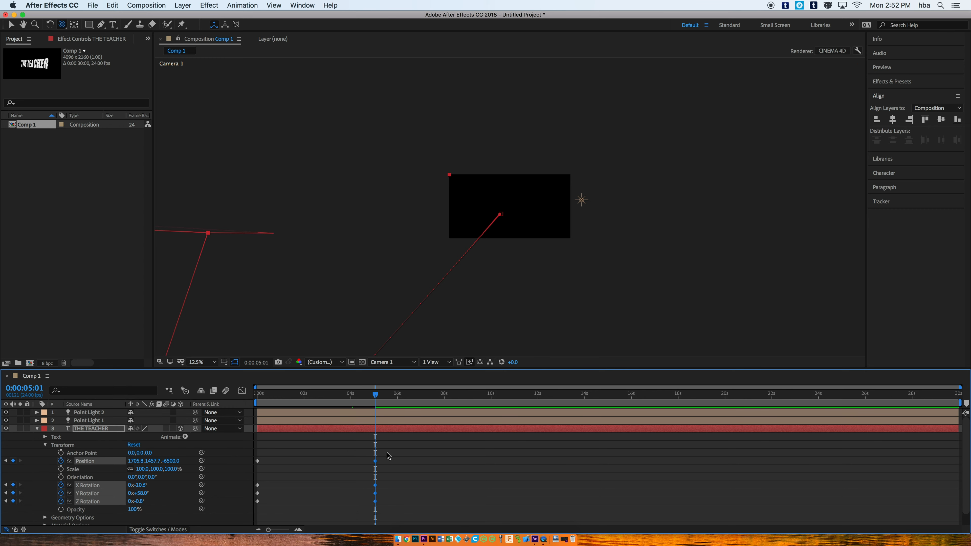
pyautogui.moveTo(376, 463); pyautogui.dragTo(376, 463)
# - Preview the text's revised fly-by from the start of the timeline, and collapse the text layer's properties
pyautogui.click(377, 397)
pyautogui.moveTo(377, 398); pyautogui.dragTo(256, 409)
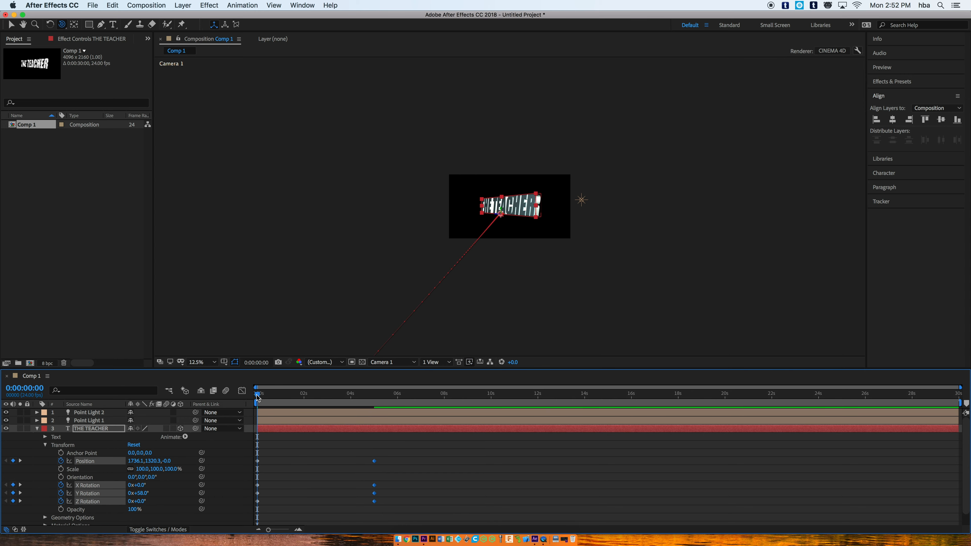
pyautogui.click(45, 445)
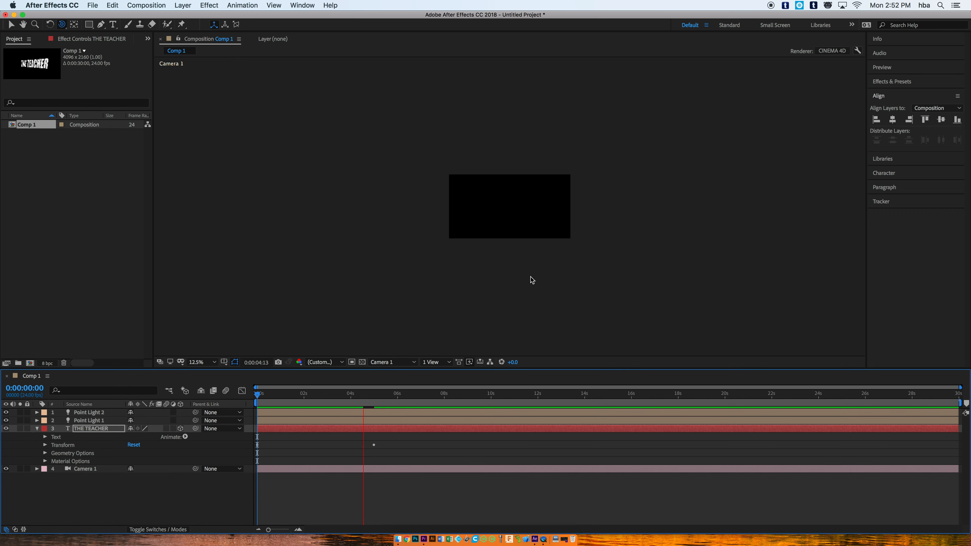
pyautogui.moveTo(371, 394); pyautogui.dragTo(229, 377)
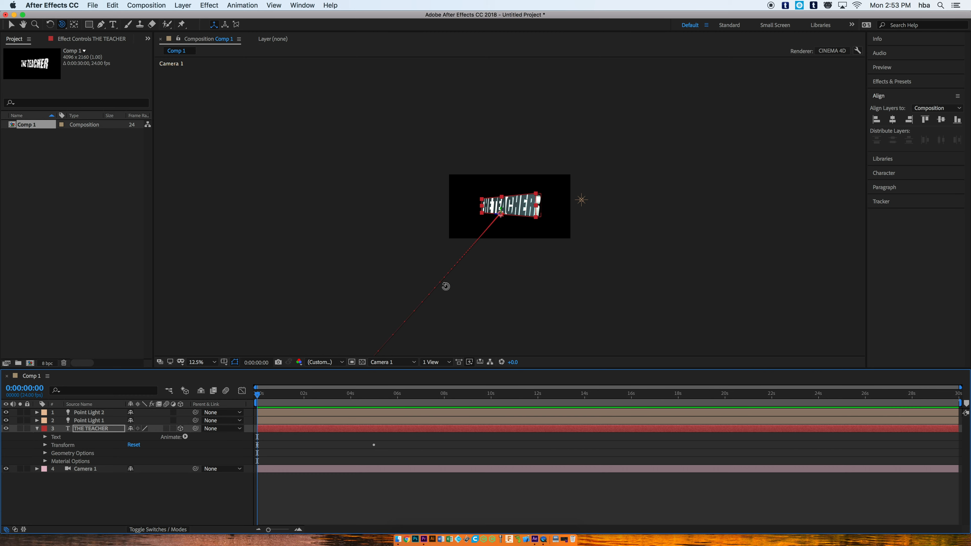
pyautogui.click(38, 429)
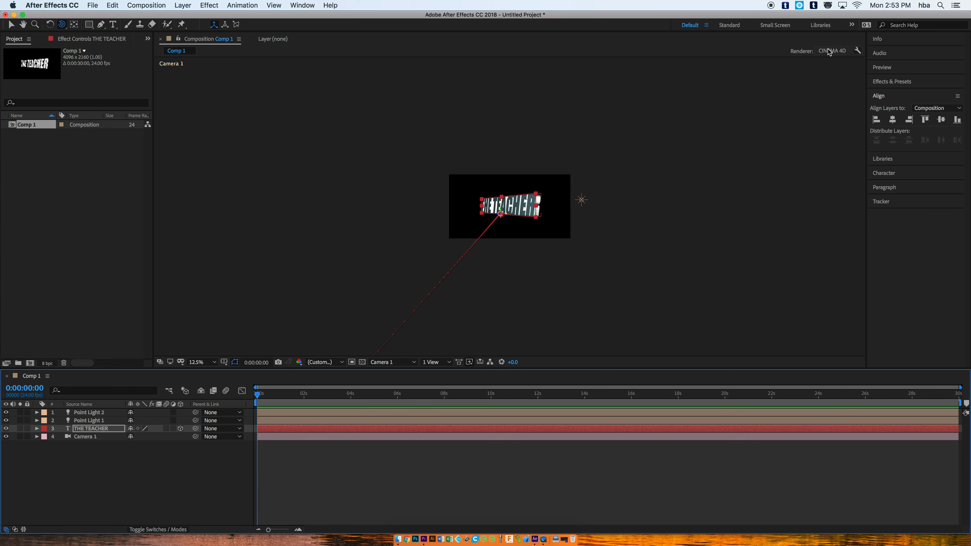
pyautogui.click(307, 436)
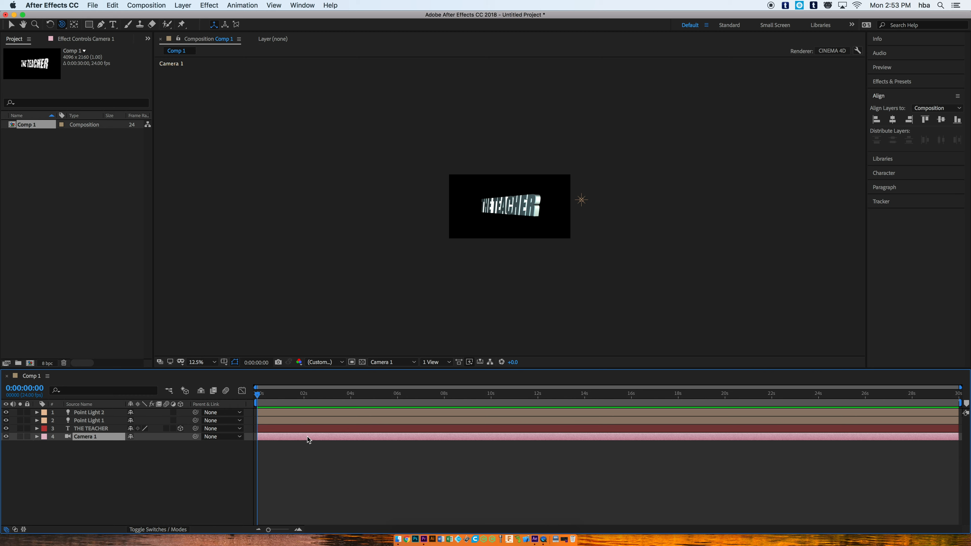
pyautogui.click(398, 363)
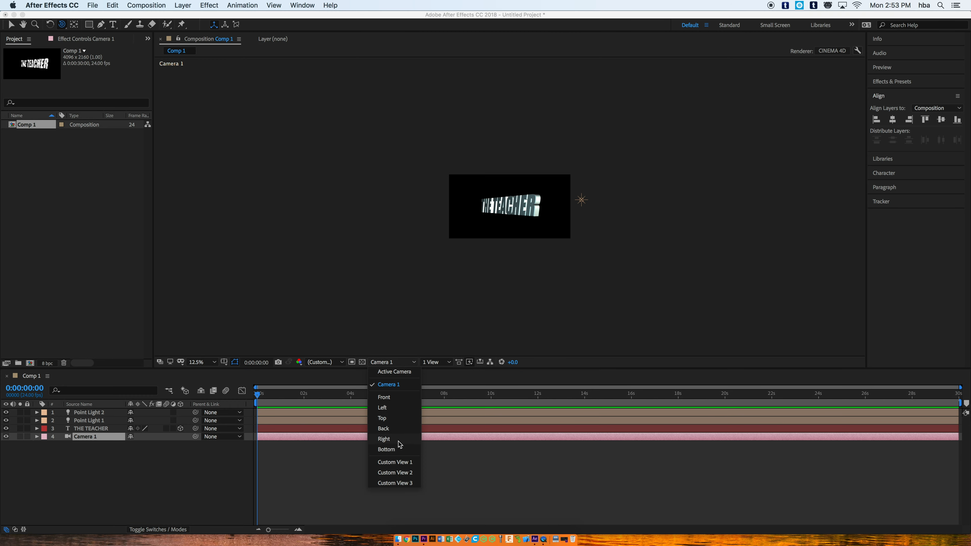
pyautogui.click(36, 429)
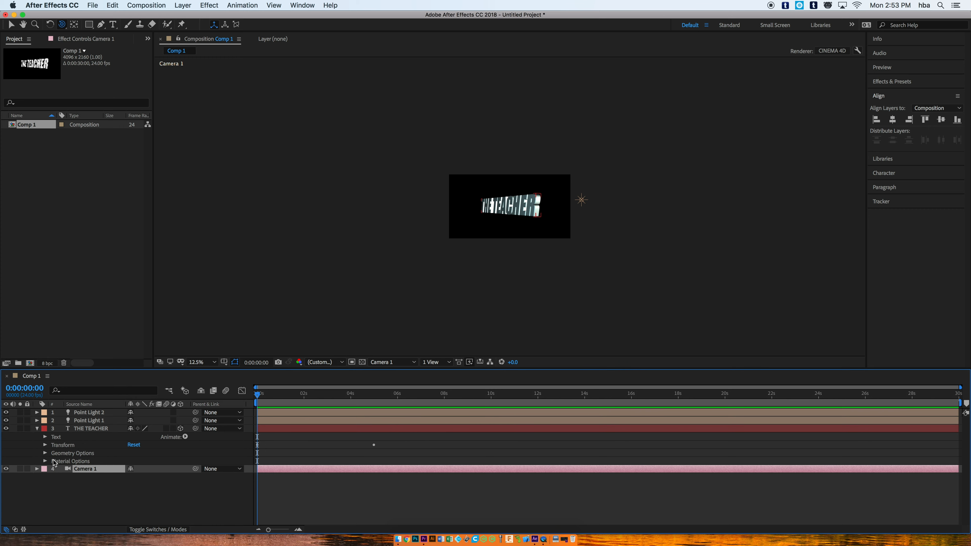
pyautogui.click(36, 429)
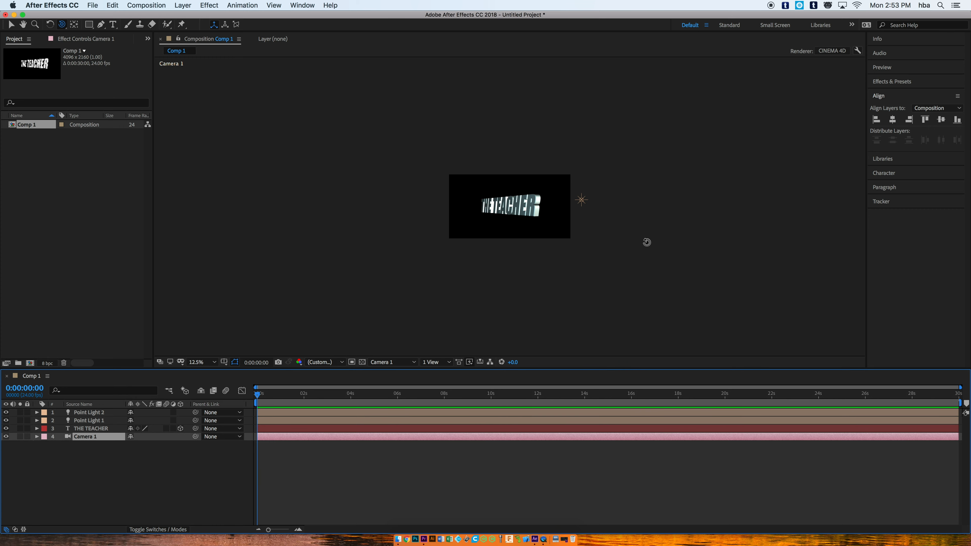
pyautogui.moveTo(534, 222); pyautogui.dragTo(537, 199)
pyautogui.click(544, 539)
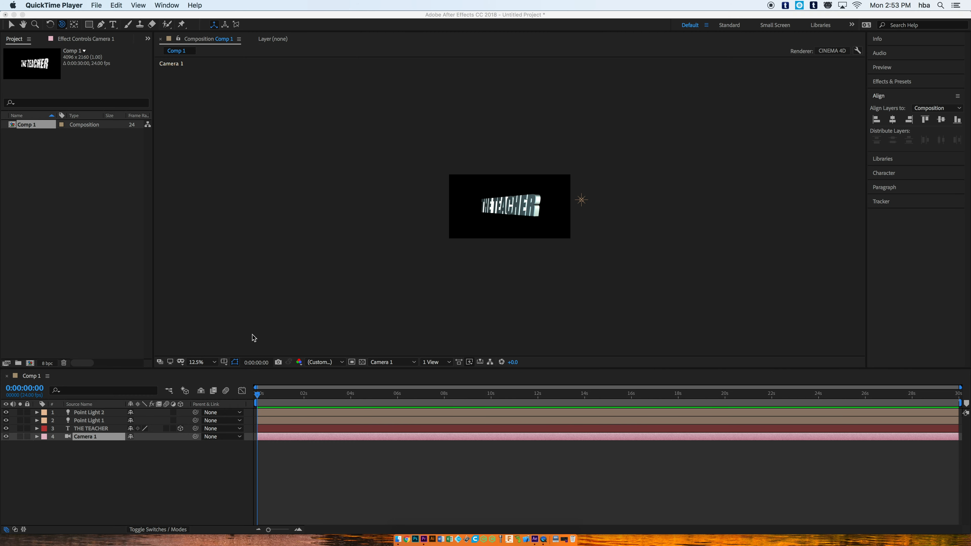